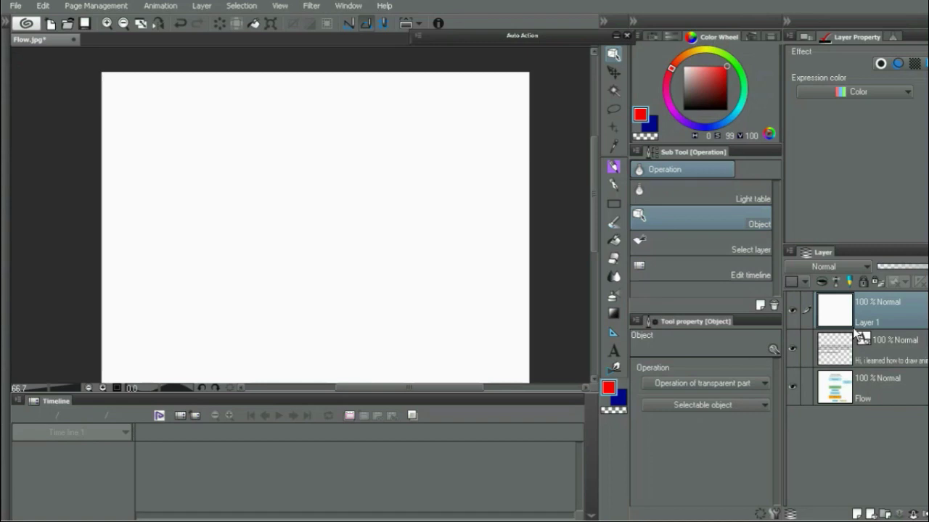
- Move the intro text layer above Layer 1, switch to the Pencil, and select Layer 1
left_click_drag(853, 341, 848, 301)
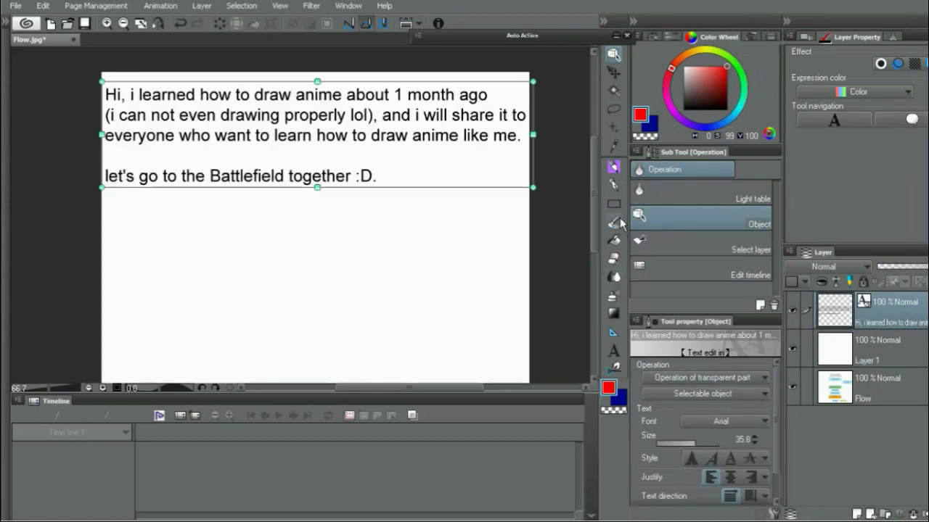
left_click(615, 171)
left_click_drag(331, 235, 386, 222)
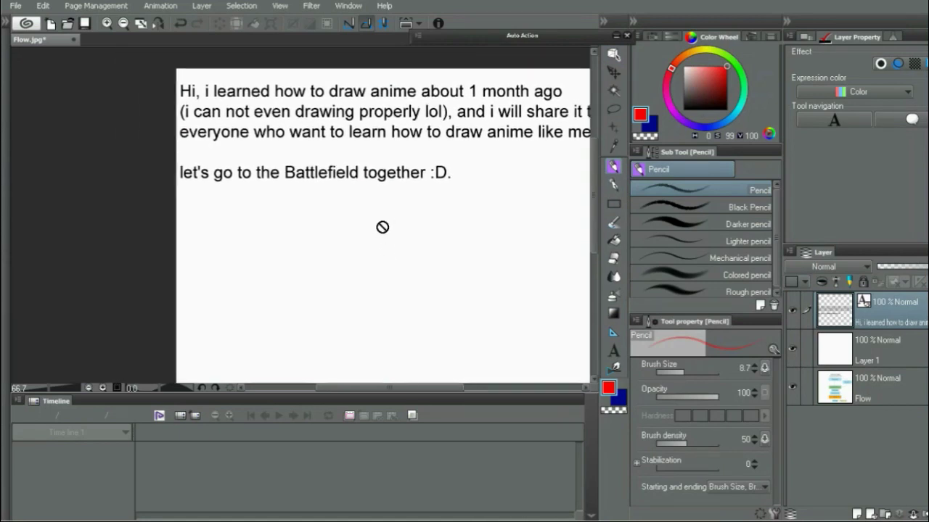
left_click_drag(421, 251, 347, 261)
left_click(870, 348)
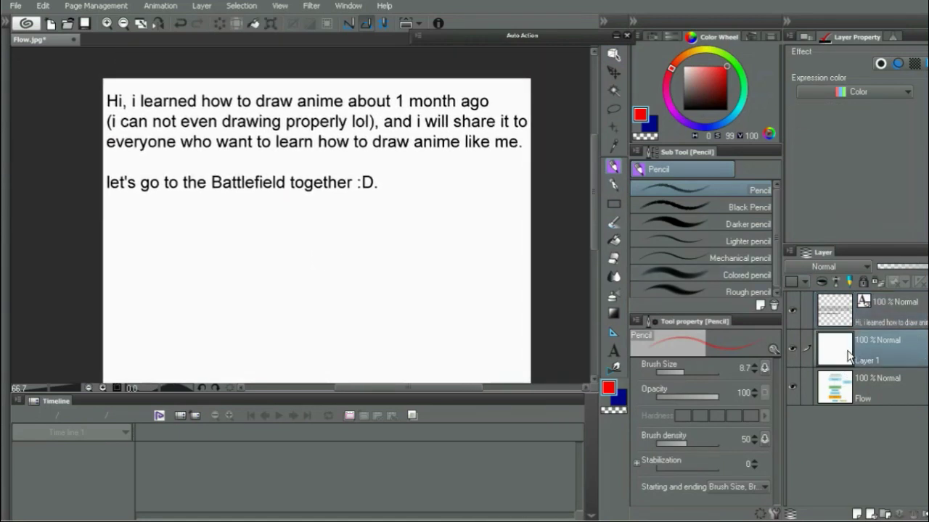
left_click_drag(343, 207, 333, 222)
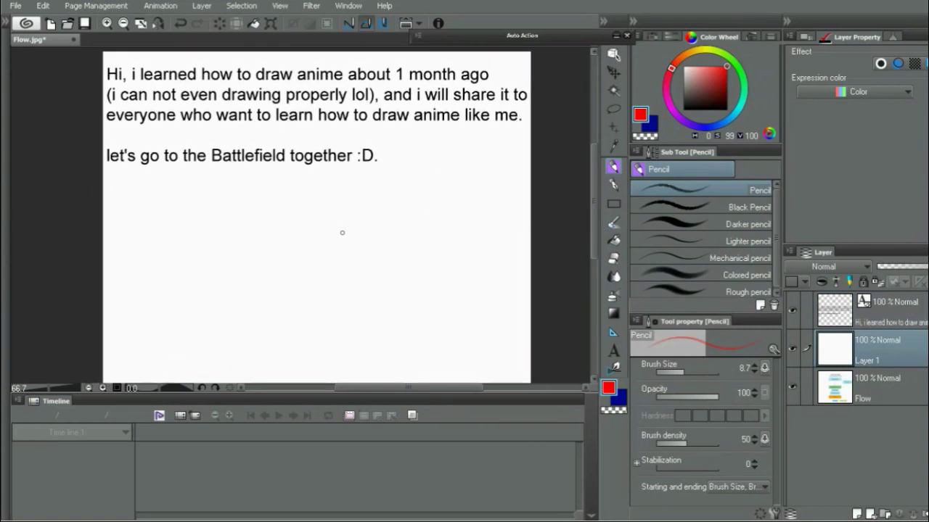
left_click_drag(330, 281, 303, 300)
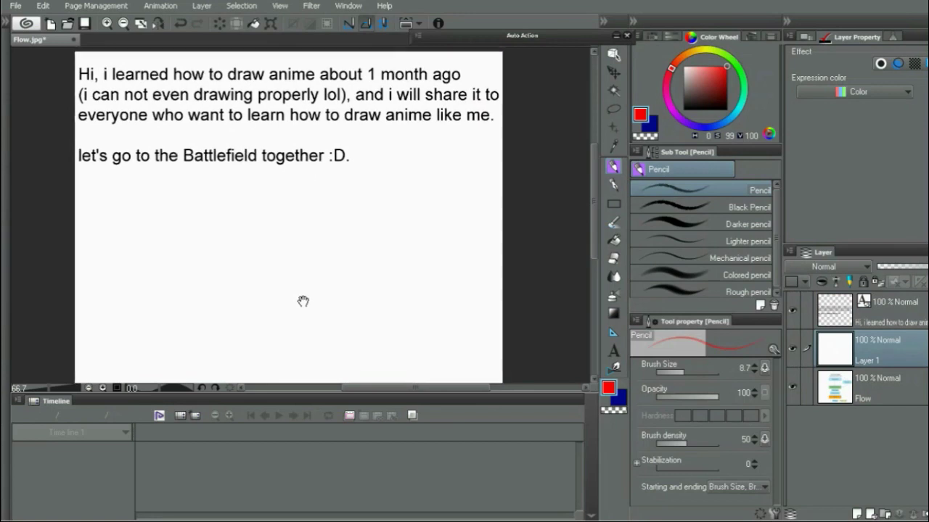
- Hide Layer 1 and the intro text, add a layer above Flow, and box Preparation in red
left_click(793, 348)
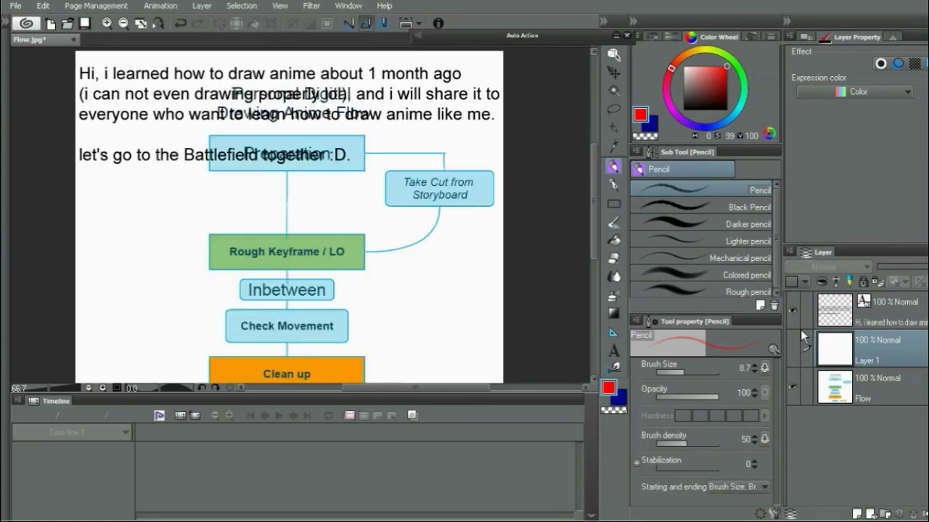
left_click(792, 310)
left_click(864, 376)
left_click(856, 513)
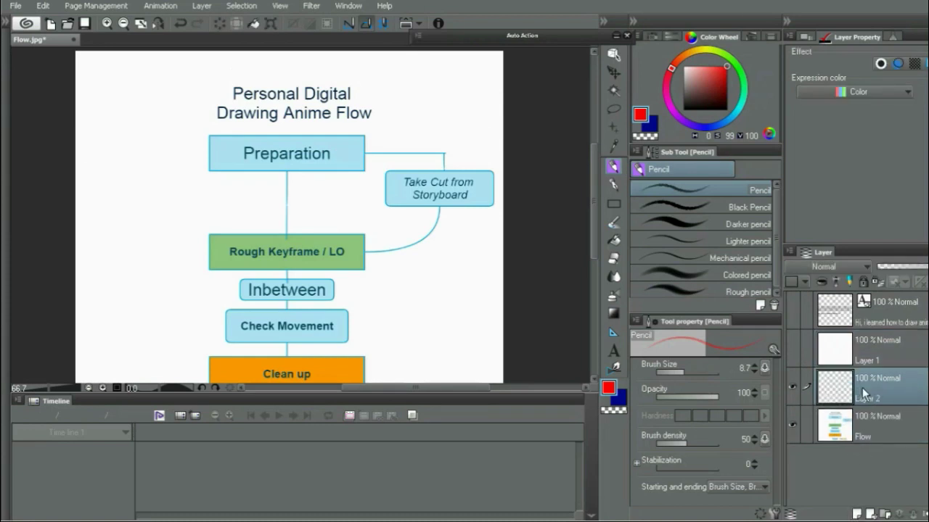
left_click(614, 203)
left_click_drag(379, 126, 196, 182)
- With the Pencil, handwrite 'First' and an arrow above the flow chart
left_click(613, 166)
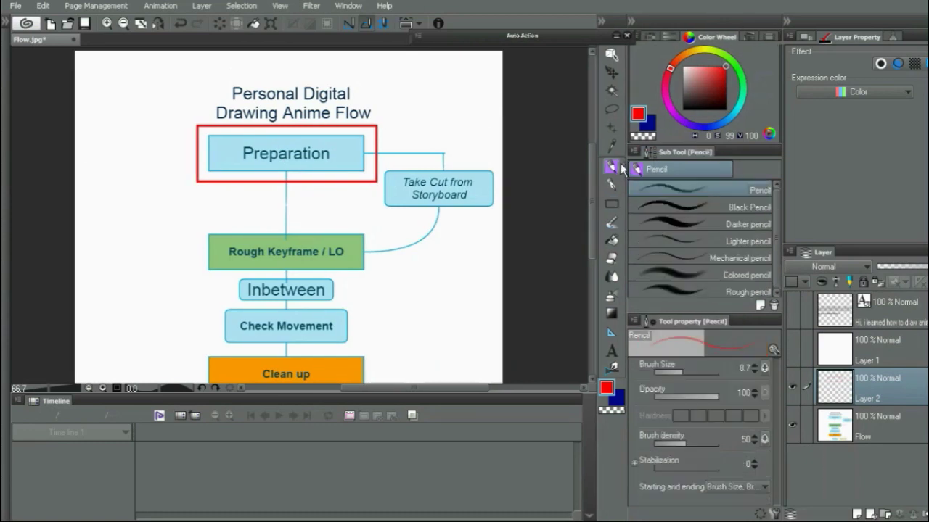
scroll(348, 209, "up", 2)
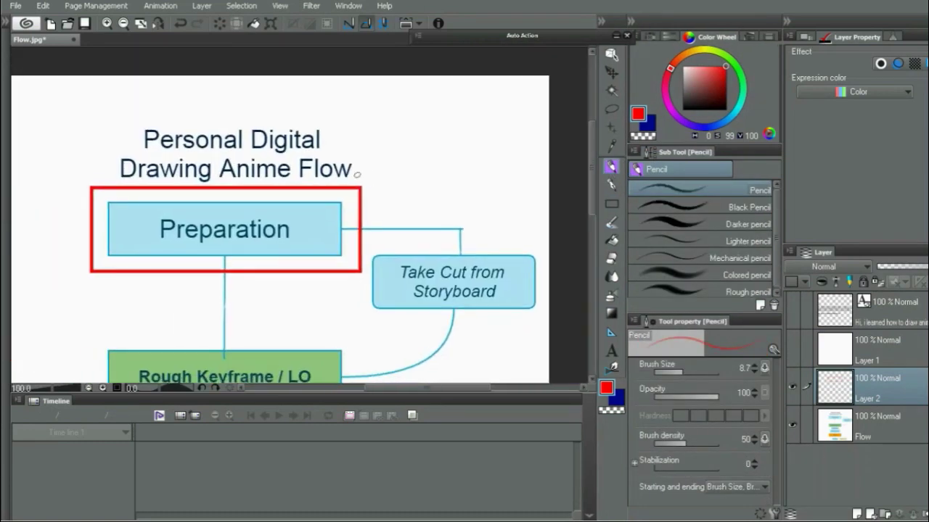
scroll(274, 186, "left", 5)
mouse_move(158, 149)
left_mouse_down()
mouse_move(159, 170)
mouse_move(201, 152)
mouse_move(178, 181)
left_mouse_up()
scroll(182, 152, "down", 1)
scroll(192, 160, "up", 2)
- Handwrite 'Create Template' after the arrow
left_click_drag(203, 167, 290, 177)
mouse_move(293, 167)
left_mouse_down()
mouse_move(316, 173)
mouse_move(368, 153)
left_mouse_up()
scroll(390, 163, "down", 2)
left_click_drag(360, 155, 359, 173)
left_click_drag(375, 161, 418, 184)
mouse_move(429, 171)
left_mouse_down()
mouse_move(452, 155)
mouse_move(508, 174)
left_mouse_up()
left_click_drag(558, 215, 367, 162)
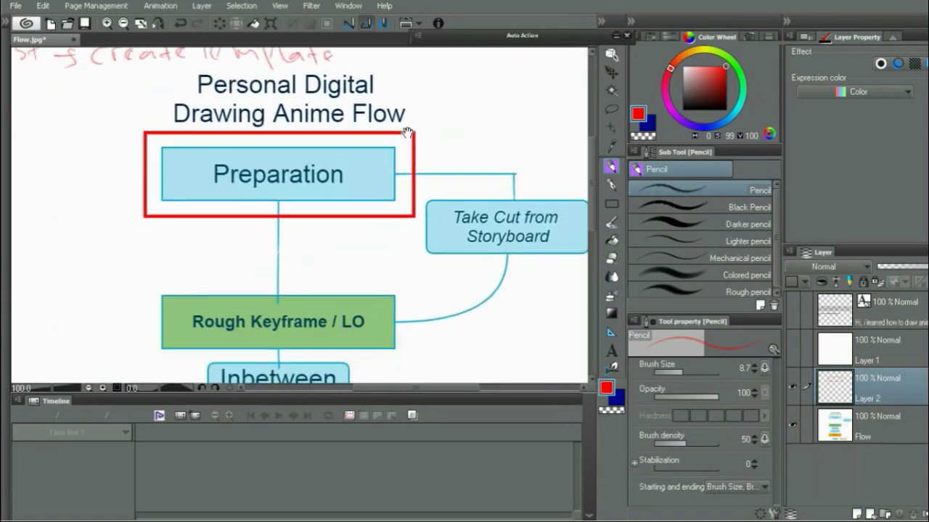
scroll(367, 162, "down", 1)
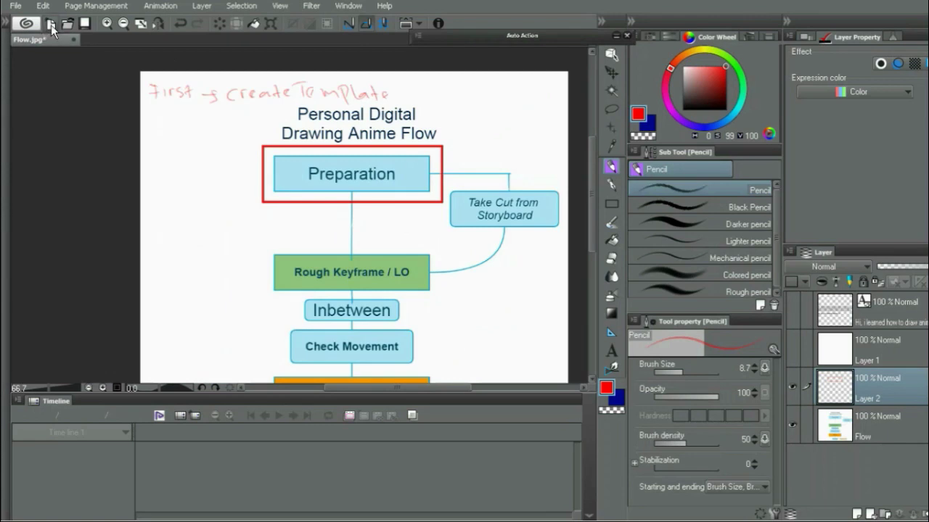
- Start a new canvas sized 1496×843 at 150 dpi
left_click(51, 24)
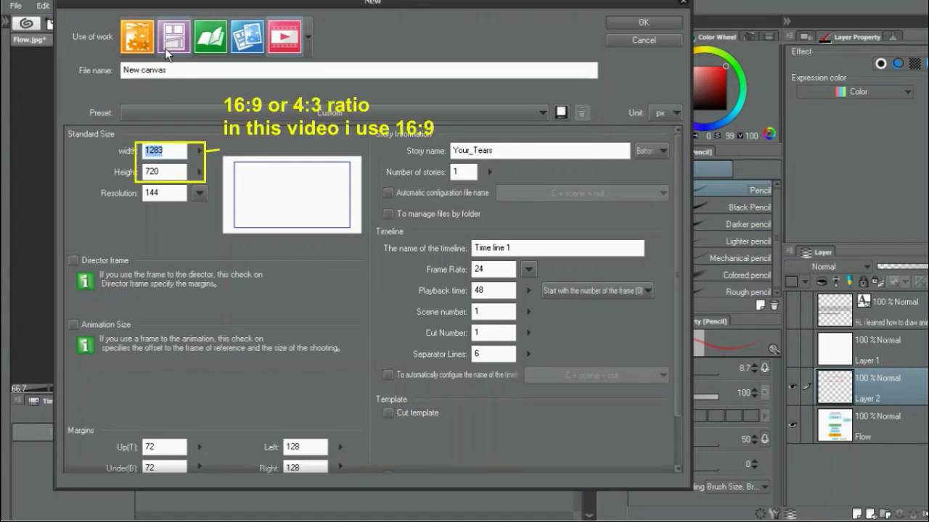
type("149")
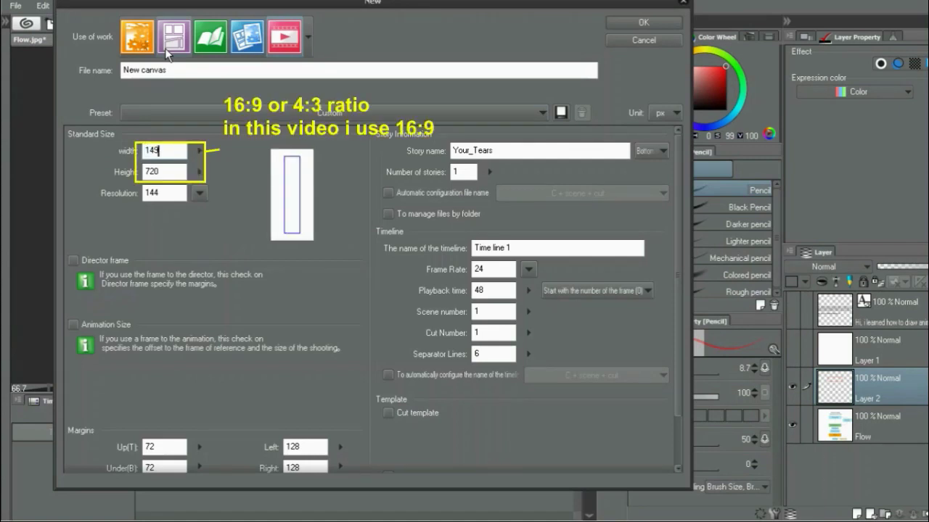
type("6")
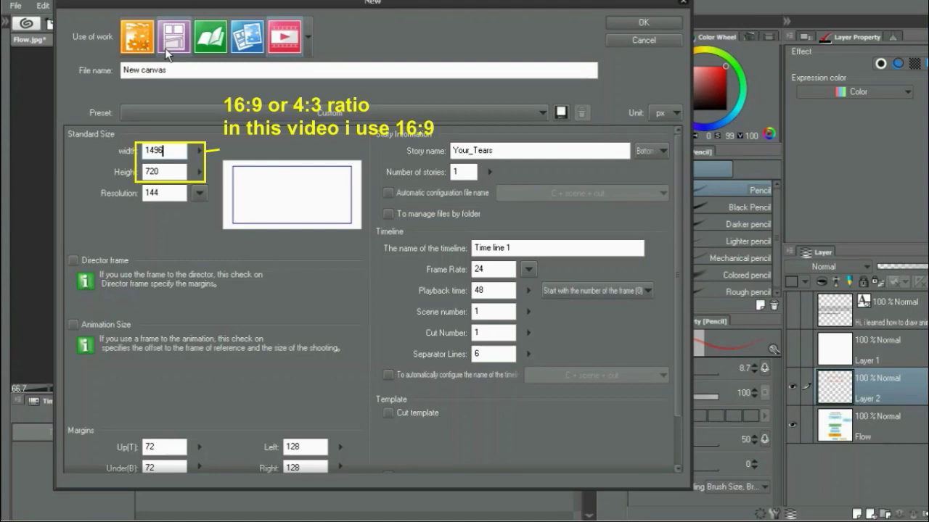
key("Tab")
type("843")
key("Tab")
type("15")
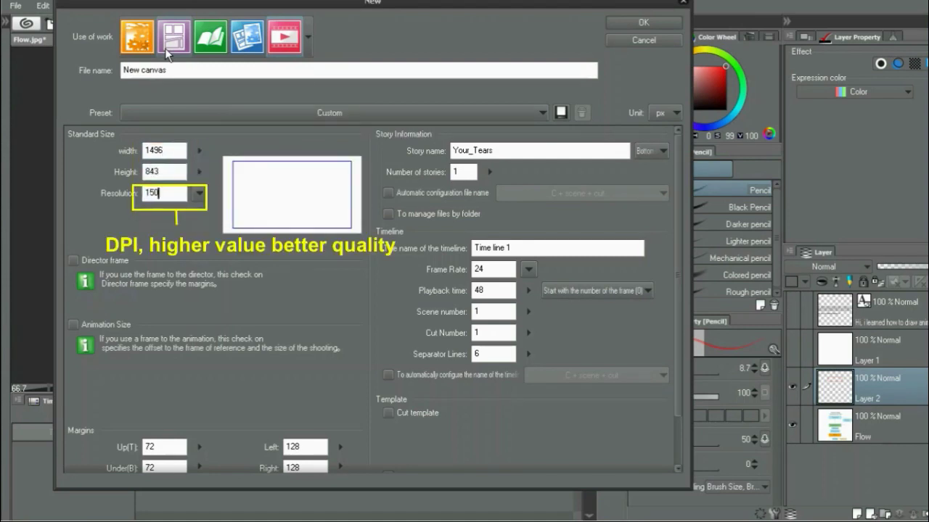
type("0")
- Enable the director frame with margins 40, 40, 76 and 76
left_click(108, 261)
type("40")
key("Tab")
type("40")
key("Tab")
type("76")
key("Tab")
type("76")
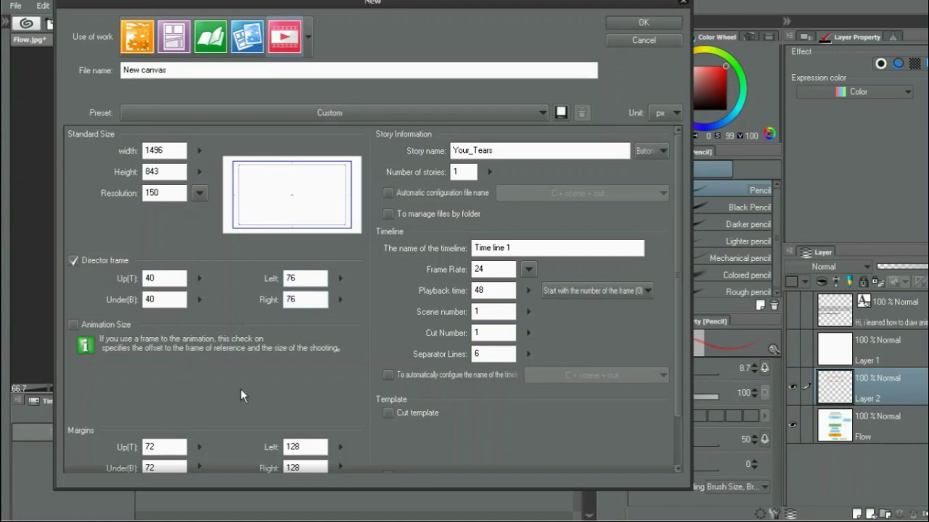
- Enable Animation Size with margins 300 top, 106 bottom, 130 left and 130 right
scroll(666, 300, "down", 2)
left_click(73, 267)
double_click(164, 389)
type("300")
key("Tab")
type("106")
key("Tab")
type("130")
key("Tab")
type("130")
- Set the canvas file name to YT01_01
scroll(685, 253, "up", 3)
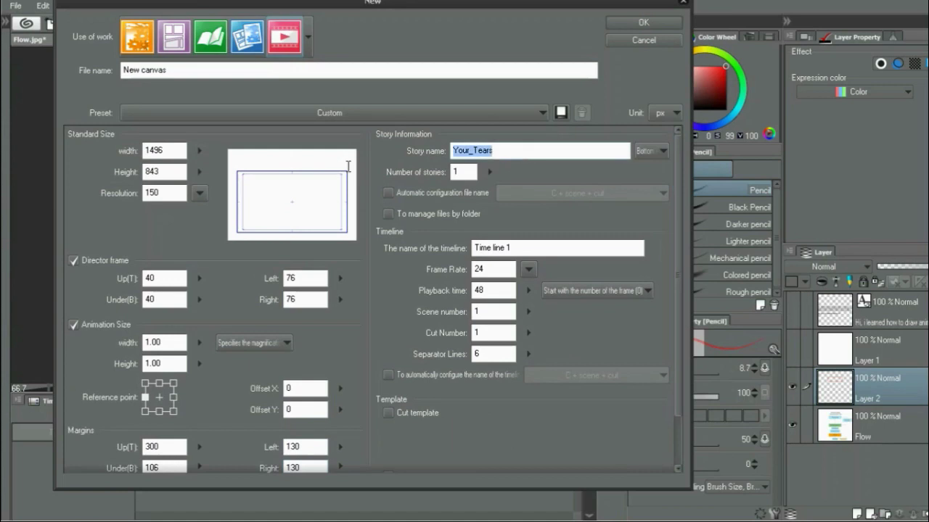
type("C")
key("Tab")
type("TL1")
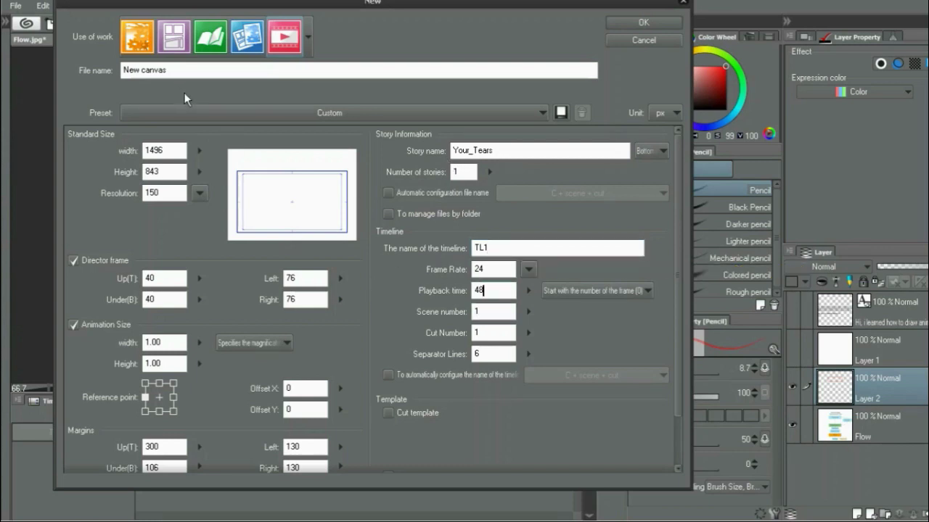
left_click_drag(167, 69, 72, 71)
type("YT01_1")
key("BackSpace")
key("BackSpace")
type("_01")
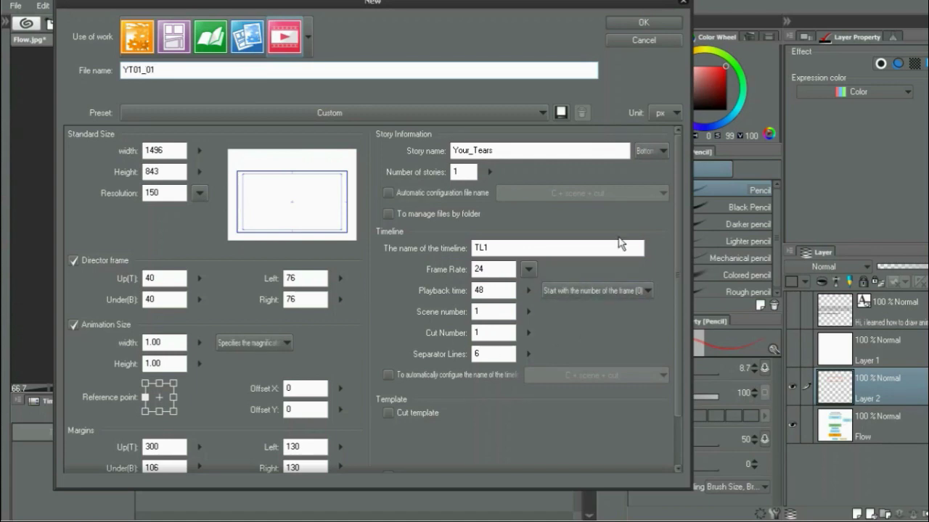
- Create the YT01_01 canvas and import 16-9Layout.tga as an image layer
left_click(643, 22)
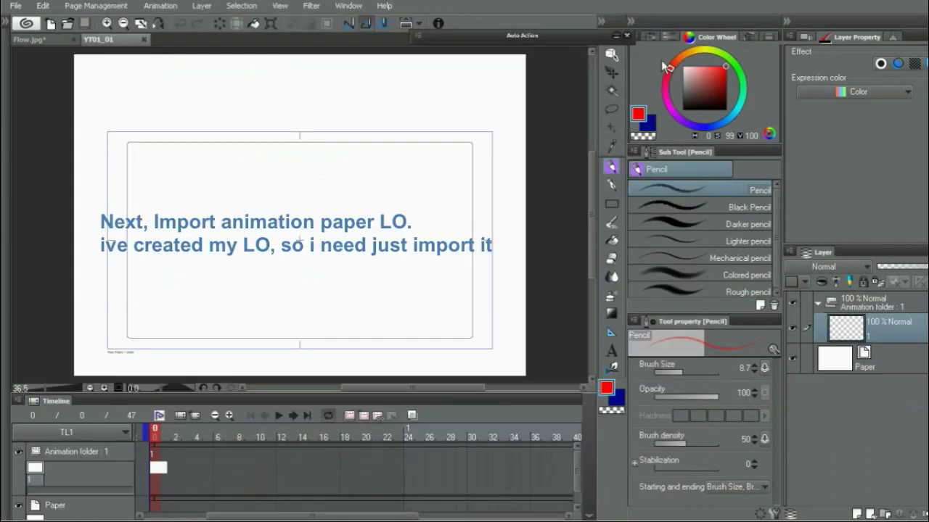
left_click(16, 6)
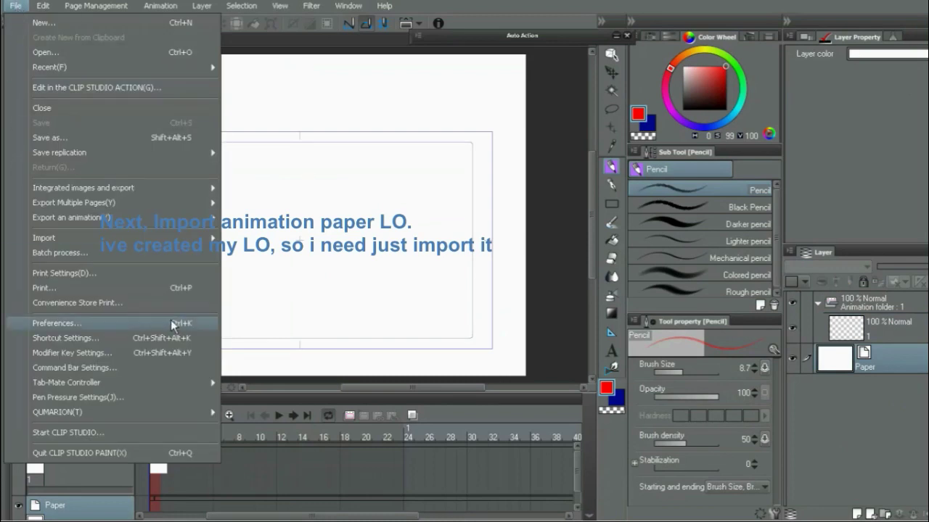
mouse_move(44, 238)
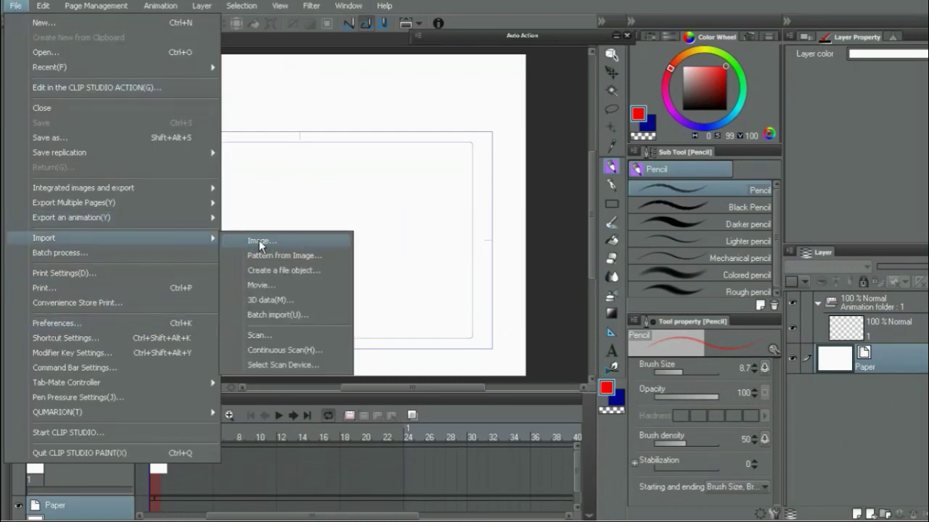
left_click(260, 243)
left_click(441, 162)
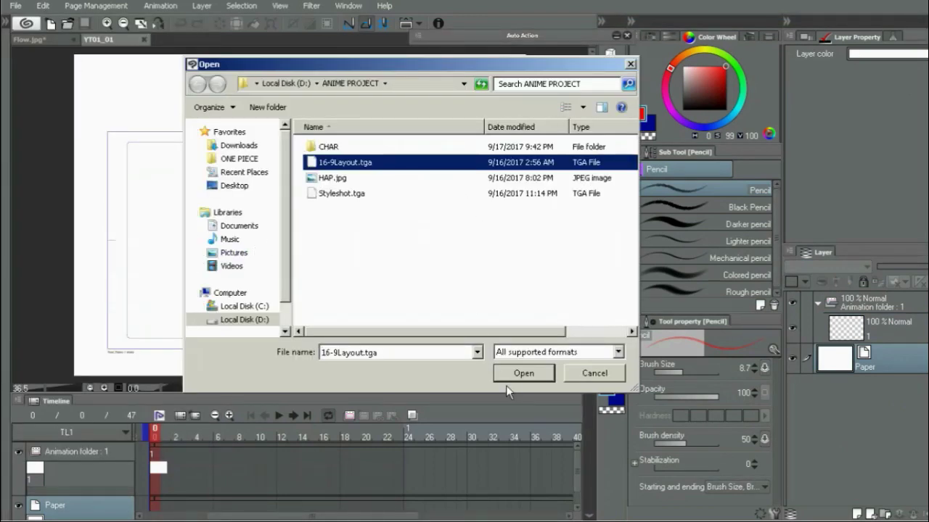
left_click(519, 372)
left_click(860, 282)
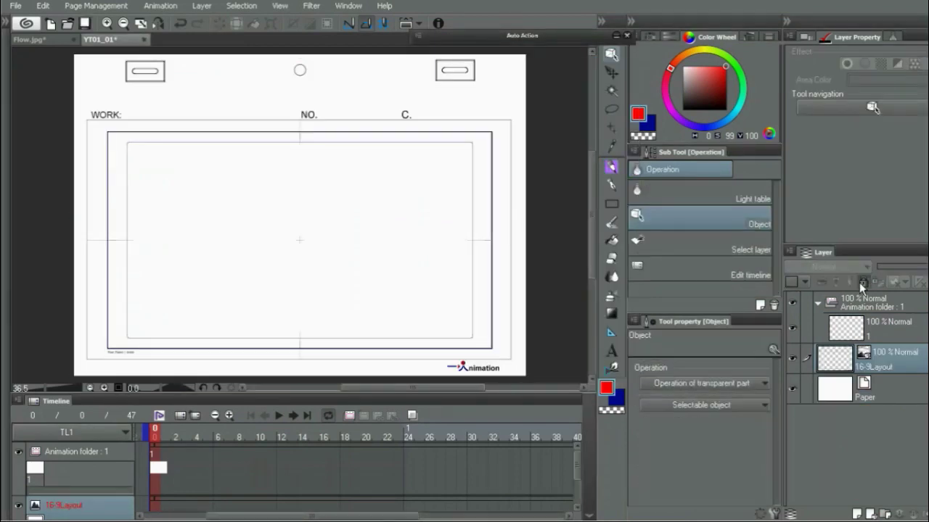
- Select Animation folder 1, then reselect the 16-9Layout layer
left_click(865, 330)
left_click(865, 314)
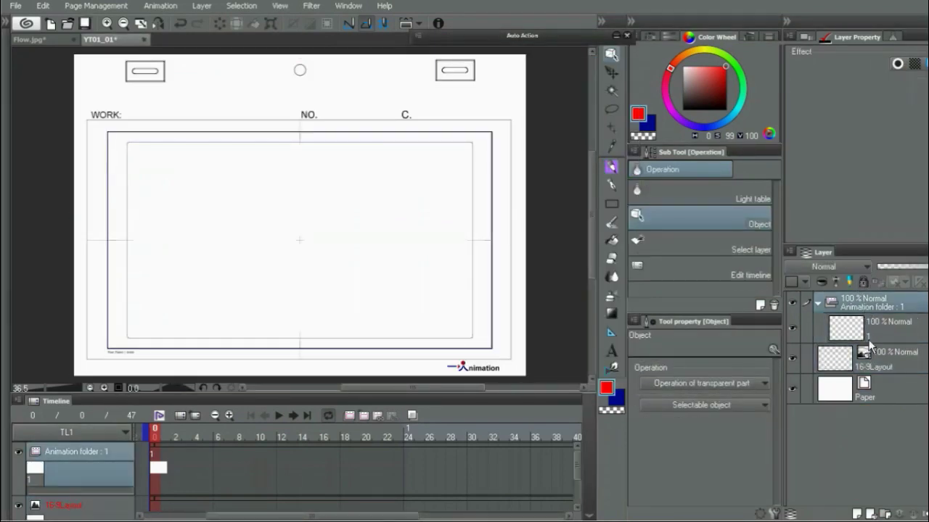
left_click(861, 355)
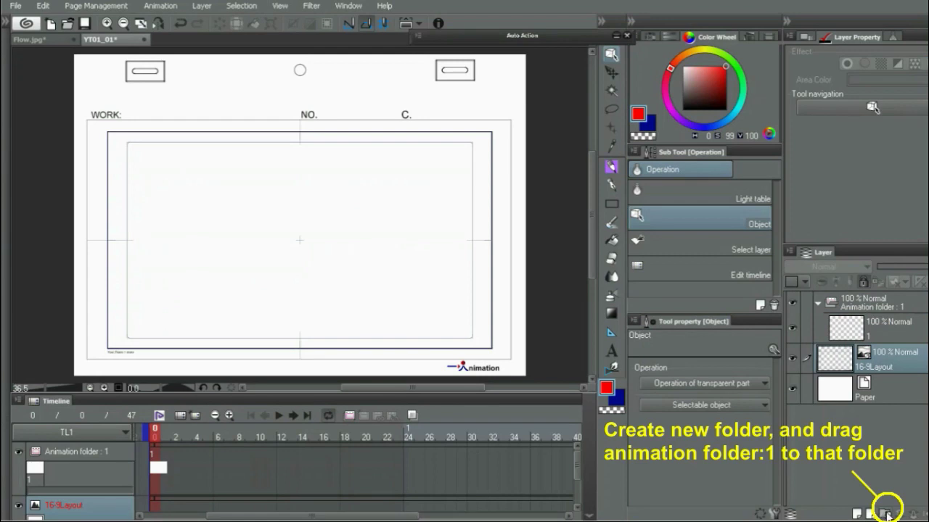
- Nest Animation folder 1 inside a new folder and delete its empty cel layer 1
left_click(886, 514)
mouse_move(867, 302)
left_mouse_down()
mouse_move(864, 354)
mouse_move(870, 308)
left_mouse_up()
left_click(888, 349)
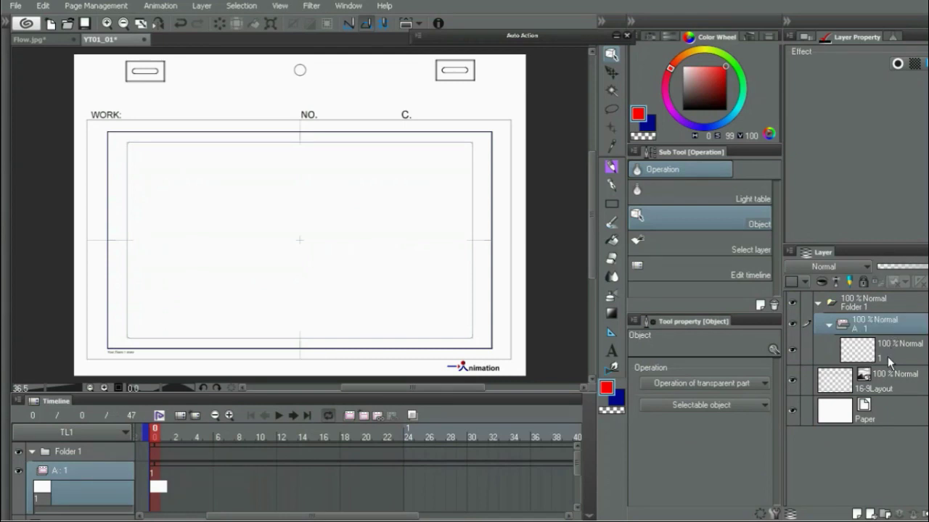
key("Delete")
key("Return")
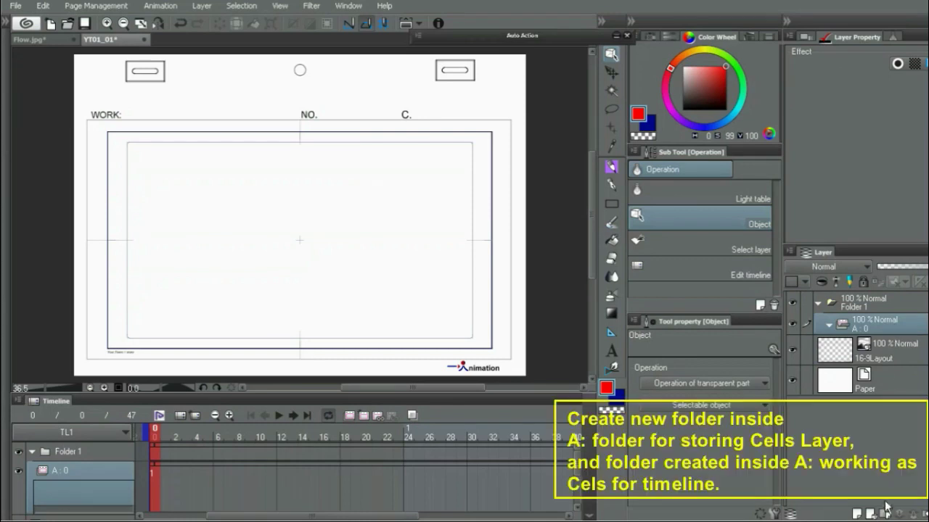
- Create cel folder 1 inside animation folder A and fill it with new empty layers
left_click(885, 512)
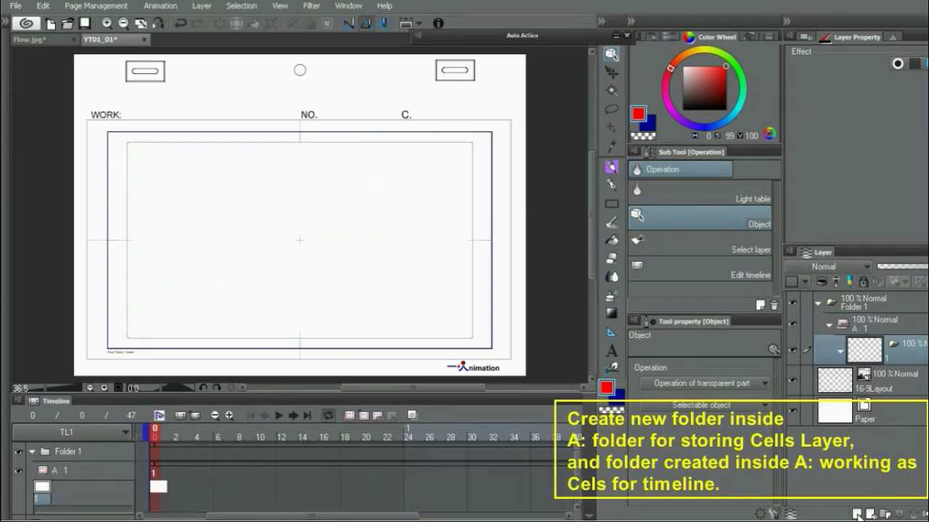
left_click(856, 512)
left_click(856, 513)
left_click(857, 512)
left_click(857, 512)
left_click(857, 512)
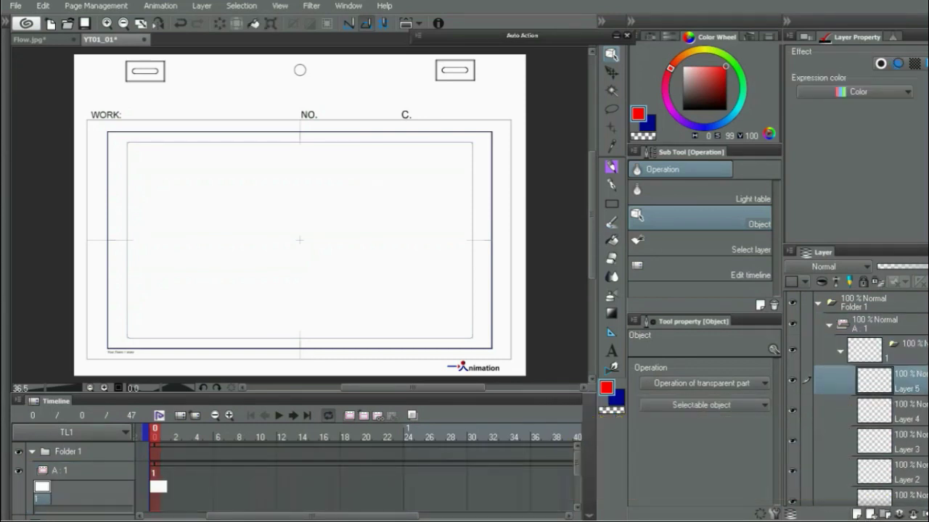
- Rename Layer 5 to 'Black' and give it a black colour mark
scroll(871, 399, "down", 1)
double_click(907, 349)
type("Black")
key("Return")
left_click(801, 283)
left_click(820, 406)
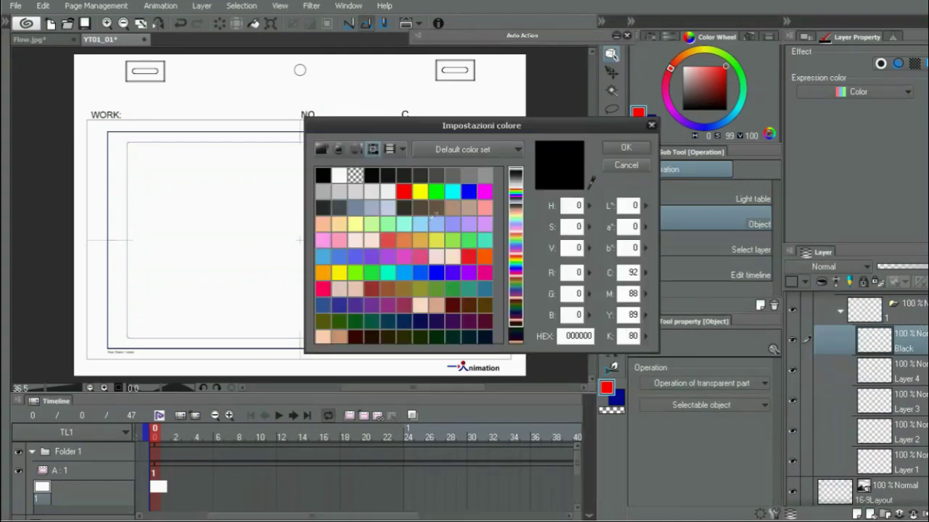
left_click(626, 147)
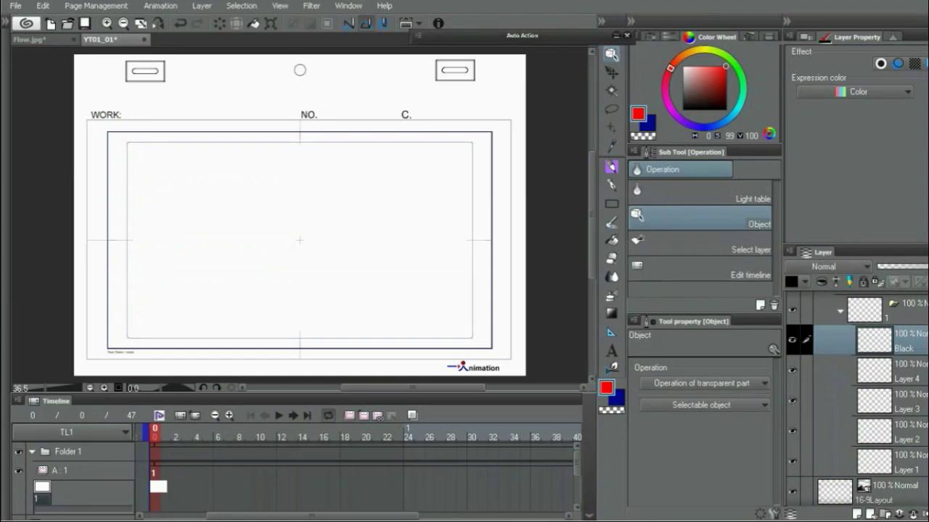
- Rename Layer 4 to 'Red' with a red colour mark
double_click(908, 376)
type("Red")
key("Return")
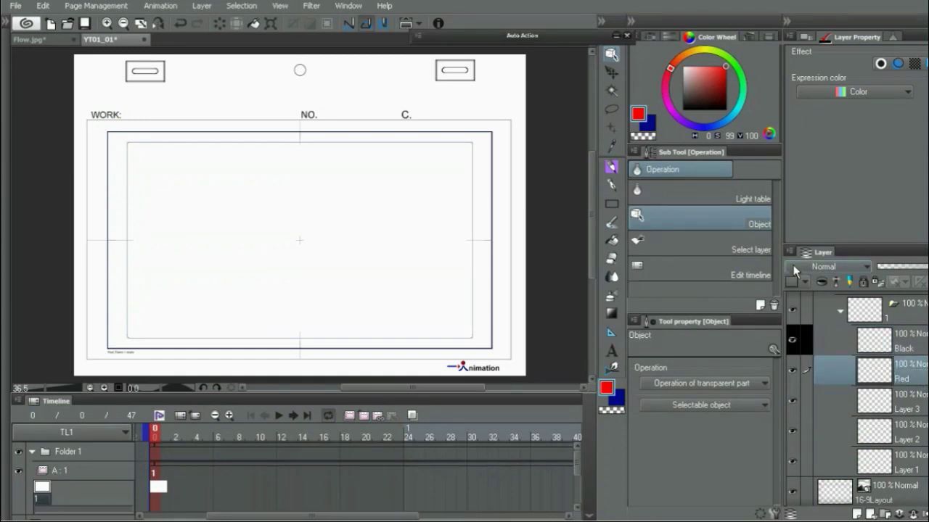
left_click(803, 283)
left_click(807, 313)
- Rename Layer 3 to 'Green' with a green colour mark
left_click(827, 404)
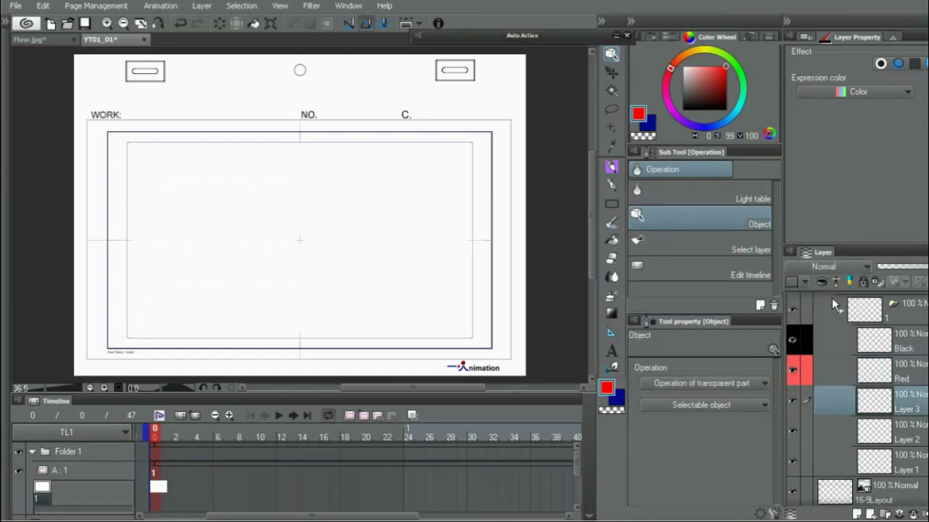
double_click(907, 409)
type("Green")
key("Return")
left_click(800, 283)
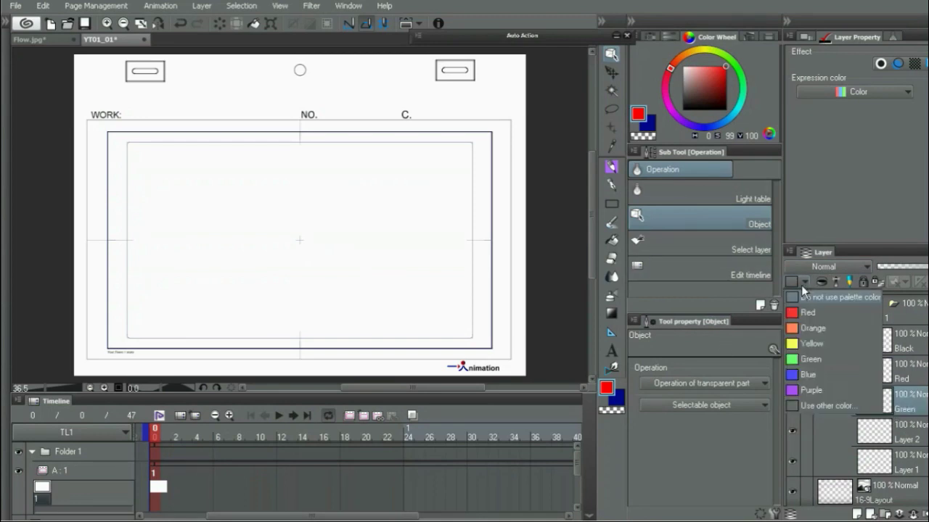
left_click(814, 354)
- Give Layer 2 a blue colour mark and rename it 'Blue'
left_click(827, 433)
left_click(802, 283)
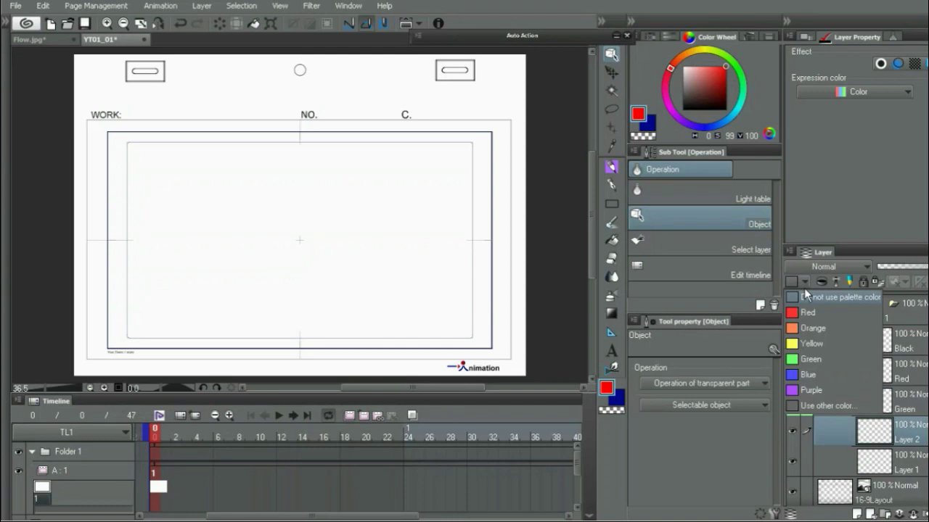
left_click(827, 375)
double_click(909, 439)
type("B")
key("Return")
- Rename Layer 1 to 'Shadow' with a cyan colour mark, then collapse cel folder 1
double_click(908, 469)
type("S")
key("Return")
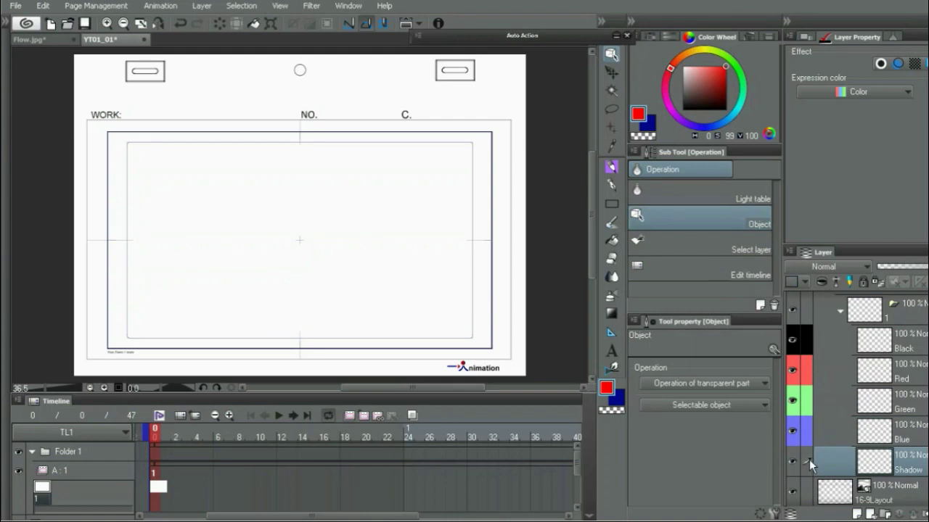
left_click(809, 460)
left_click(824, 405)
left_click(436, 223)
left_click(453, 190)
left_click(625, 147)
left_click(840, 310)
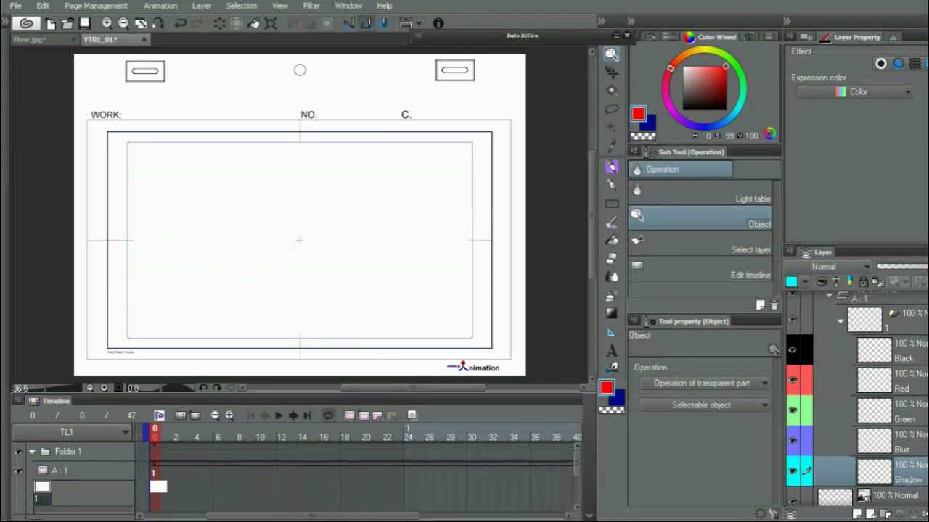
left_click(860, 327)
- Rename Folder 1 to 'Rough Keyframe' and re-expand cel folder 1
double_click(854, 303)
type("Rough")
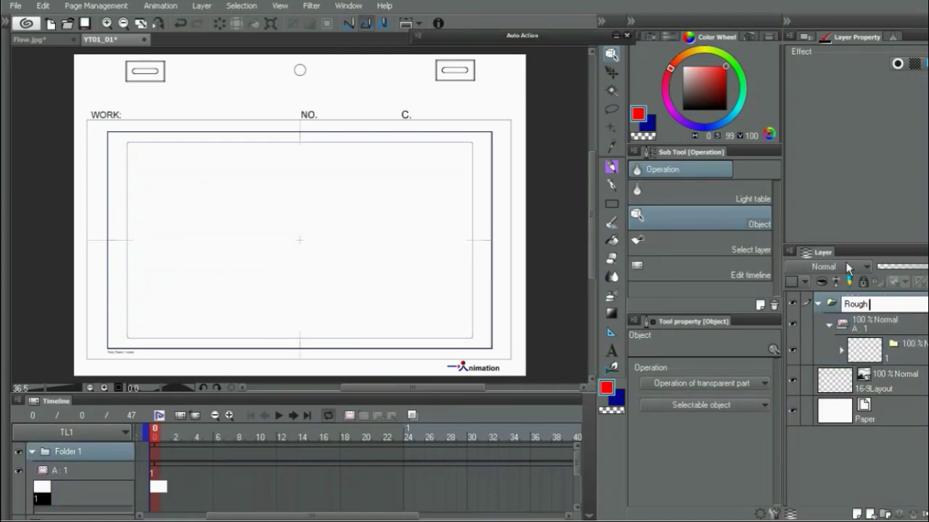
type(" Keyframe")
key("Return")
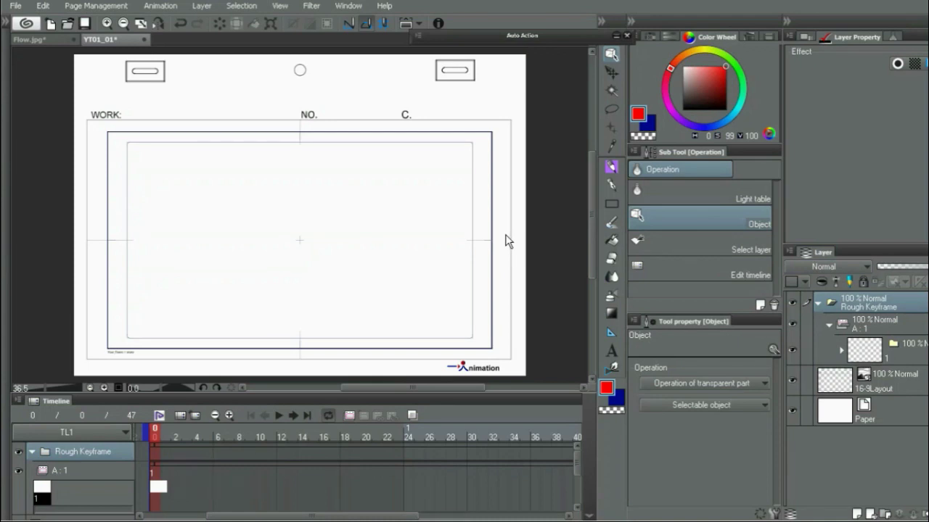
left_click(841, 349)
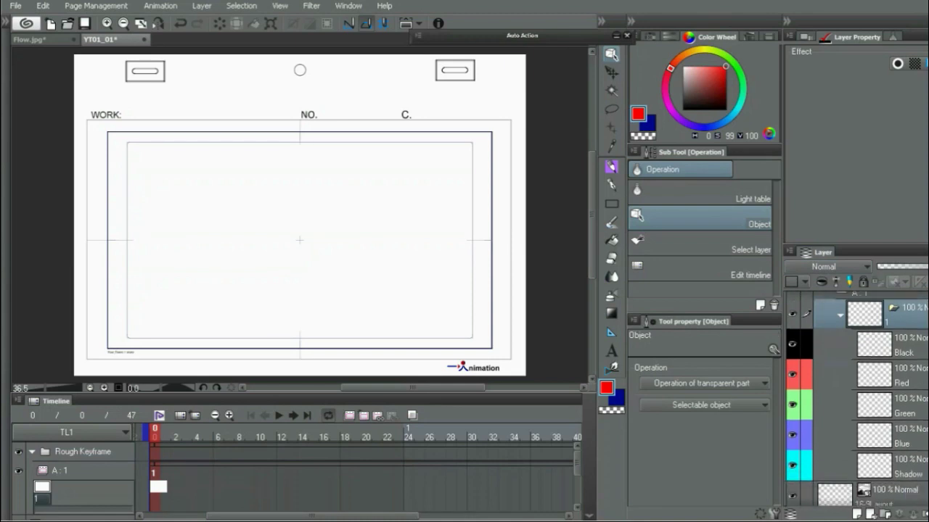
scroll(856, 399, "down", 1)
- Set the Black layer's expression colour to Gray and turn on its layer colour
left_click(900, 328)
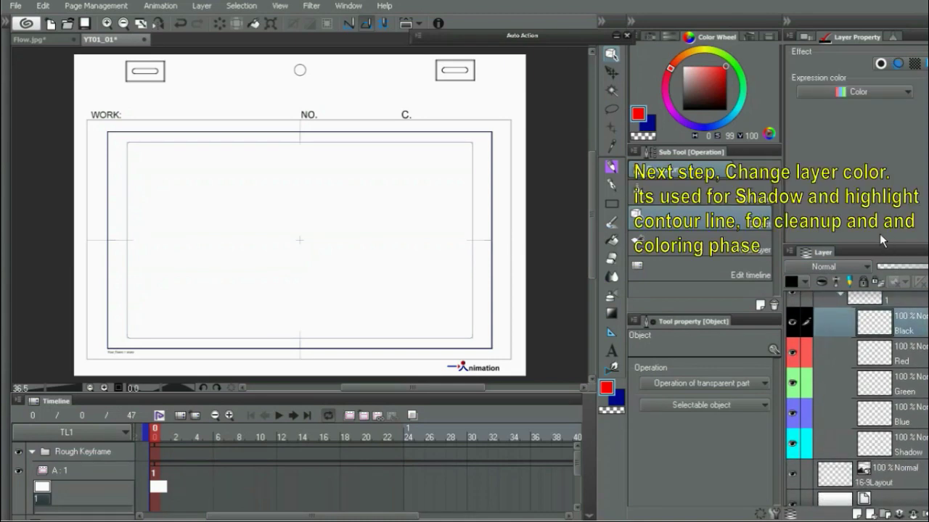
left_click(880, 93)
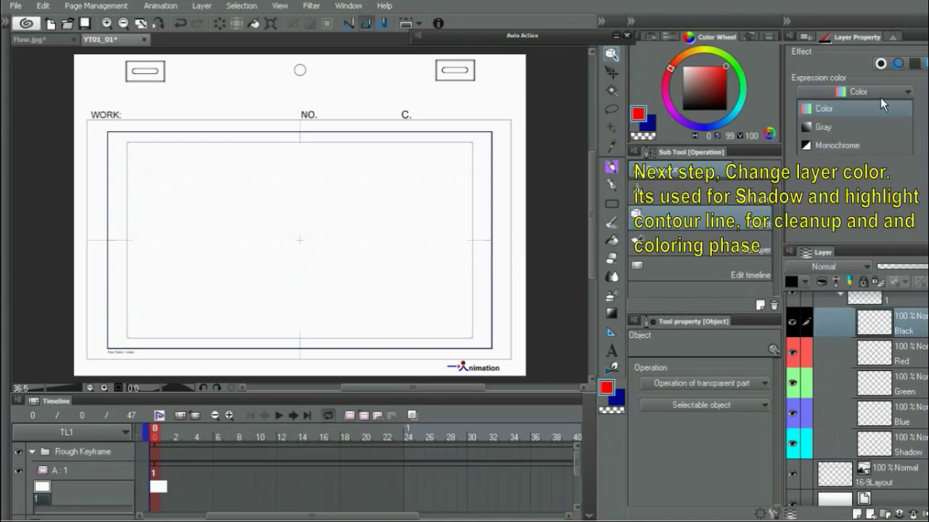
left_click(856, 125)
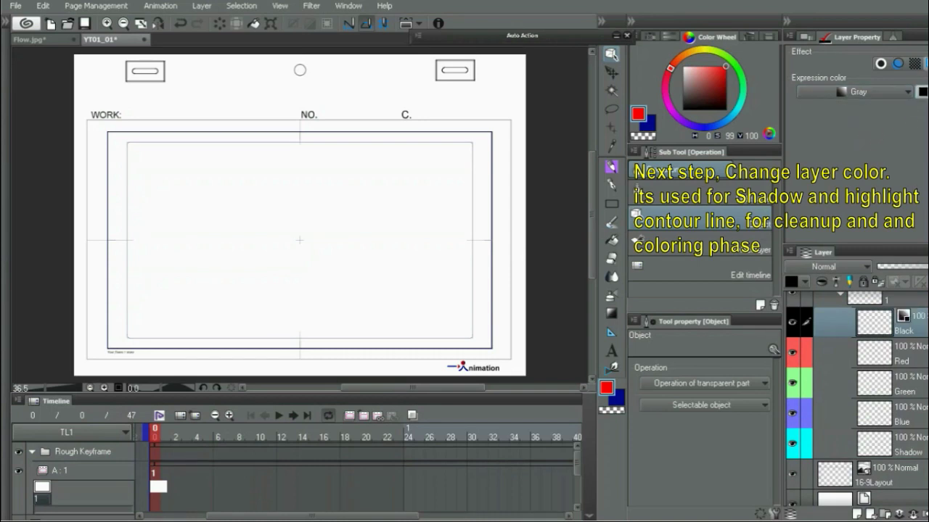
left_click(898, 63)
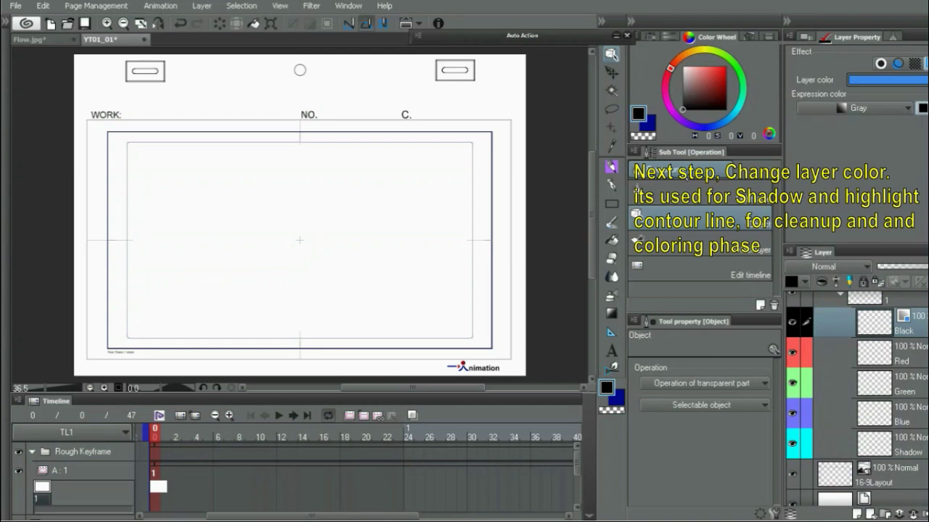
left_click(674, 35)
left_click(650, 35)
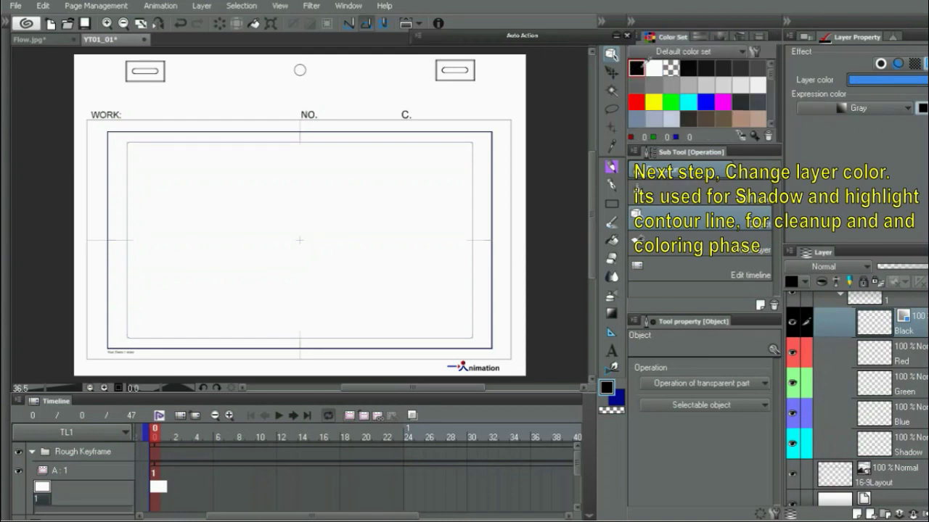
- Set the Red layer to Gray expression with layer colour tinted red
left_click(897, 354)
left_click(853, 91)
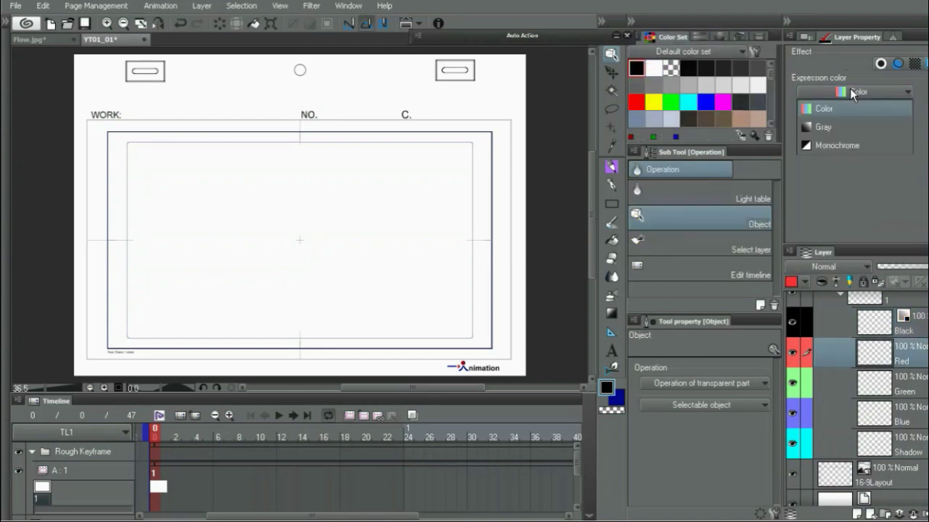
left_click(852, 128)
left_click(898, 63)
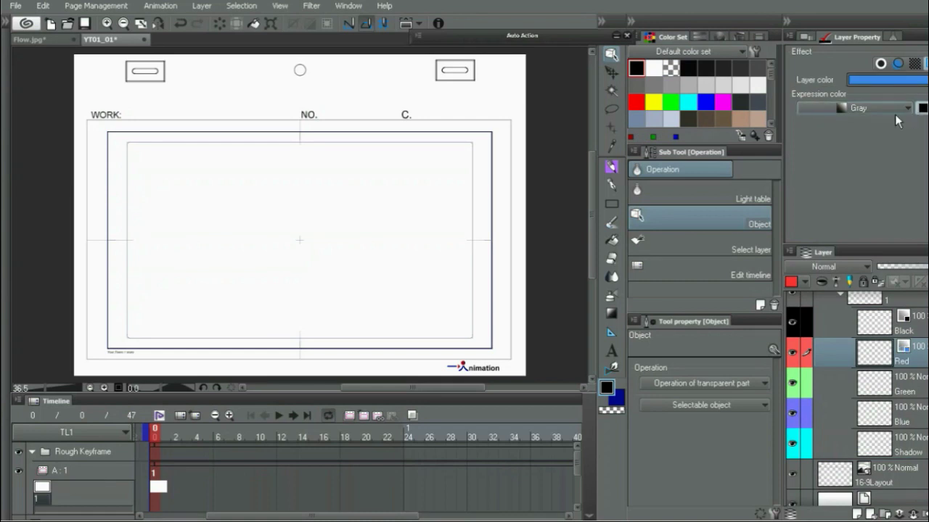
left_click(636, 101)
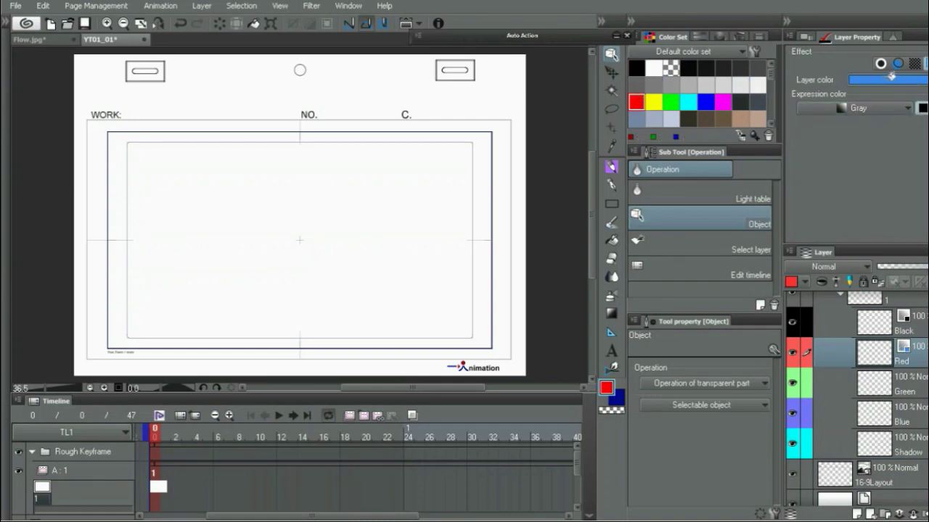
left_click(885, 80)
- Turn on green layer colour for Green and set the Blue layer's expression colour to Gray
left_click(879, 388)
left_click(671, 101)
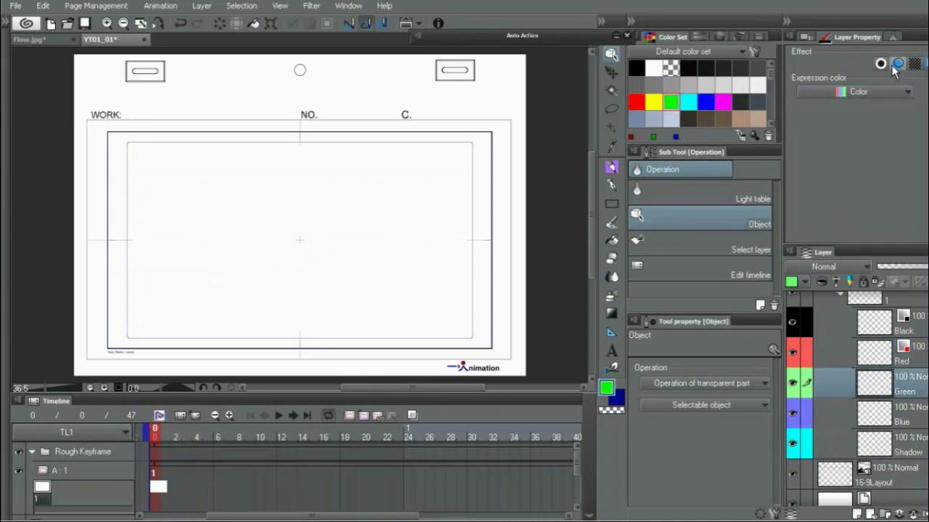
left_click(925, 64)
left_click(860, 107)
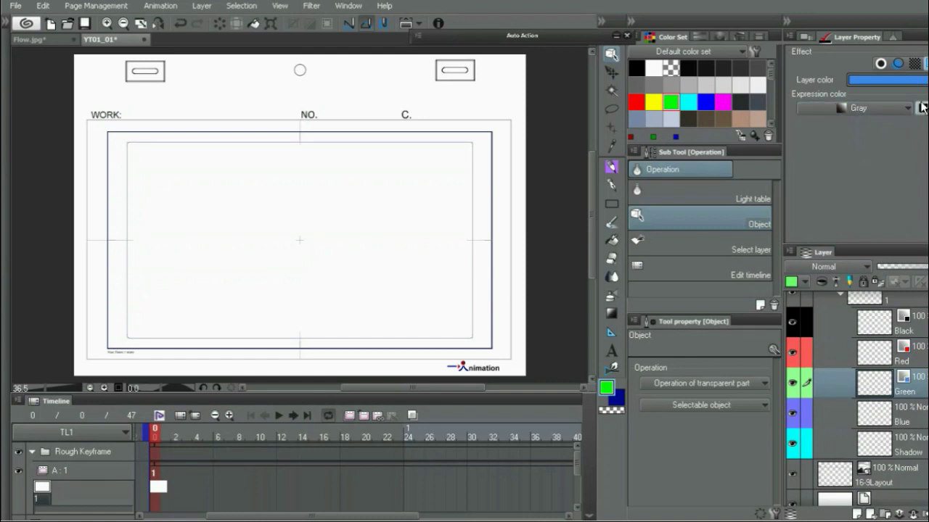
left_click(881, 415)
left_click(863, 91)
left_click(871, 126)
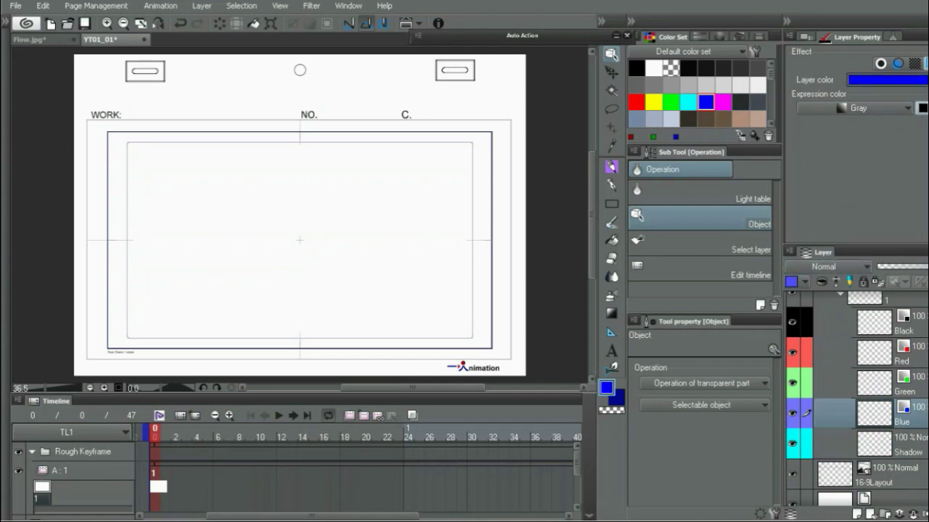
scroll(856, 399, "up", 2)
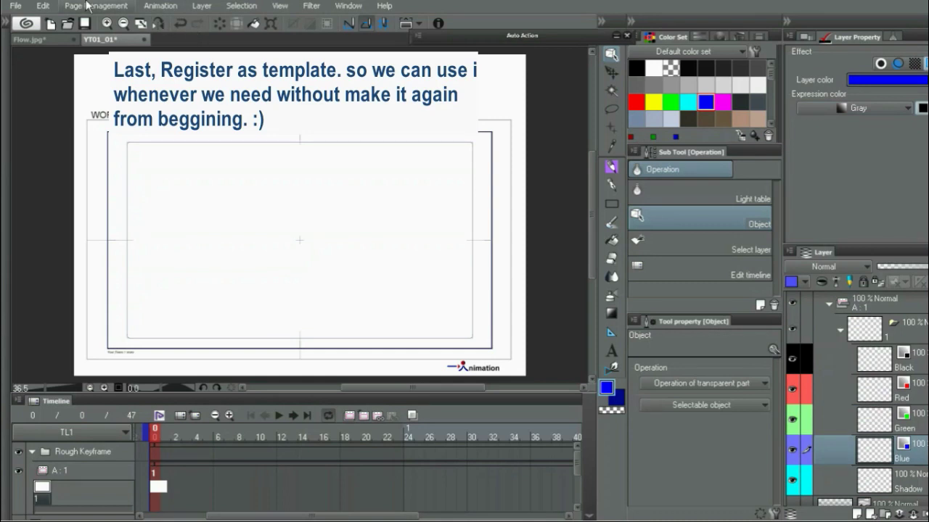
- Register the Rough Keyframe layers as template '16:9 LO150' in the Download folder, tagged 150LO
left_click(91, 6)
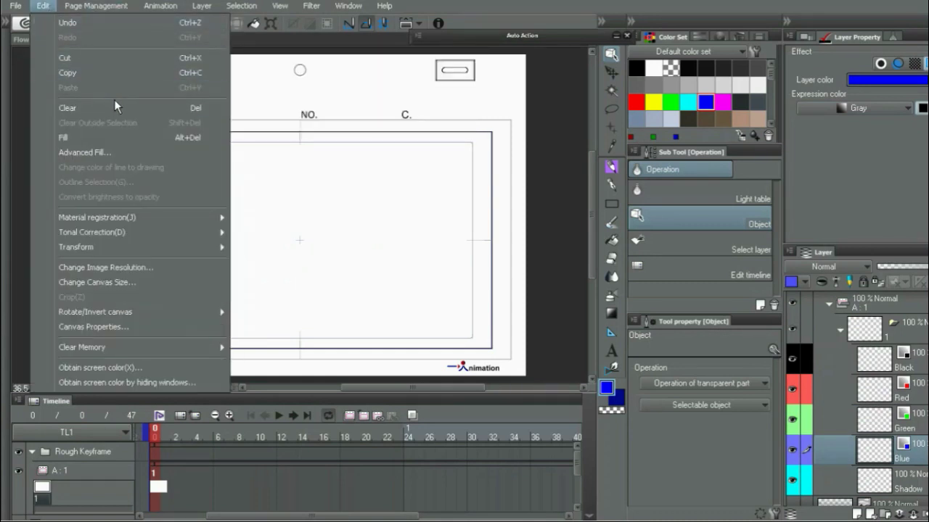
key("Escape")
left_click(83, 451)
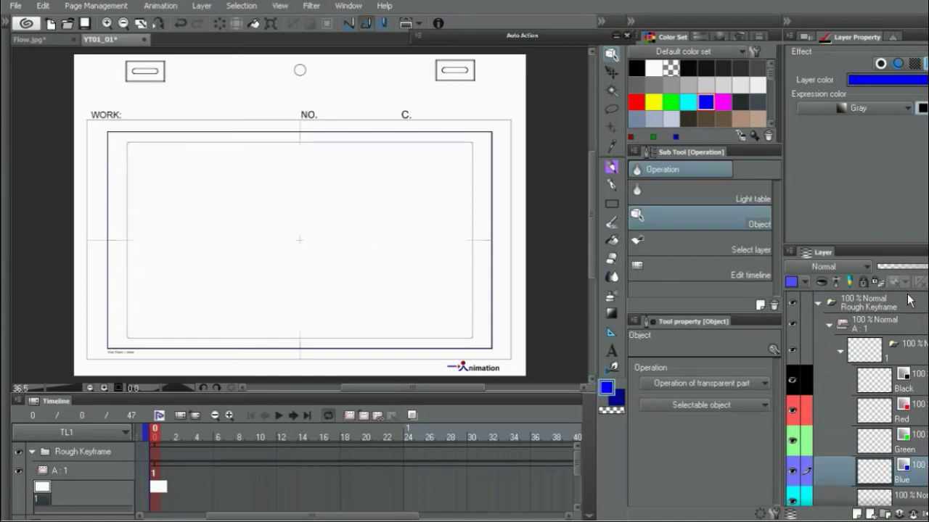
left_click(43, 6)
mouse_move(97, 217)
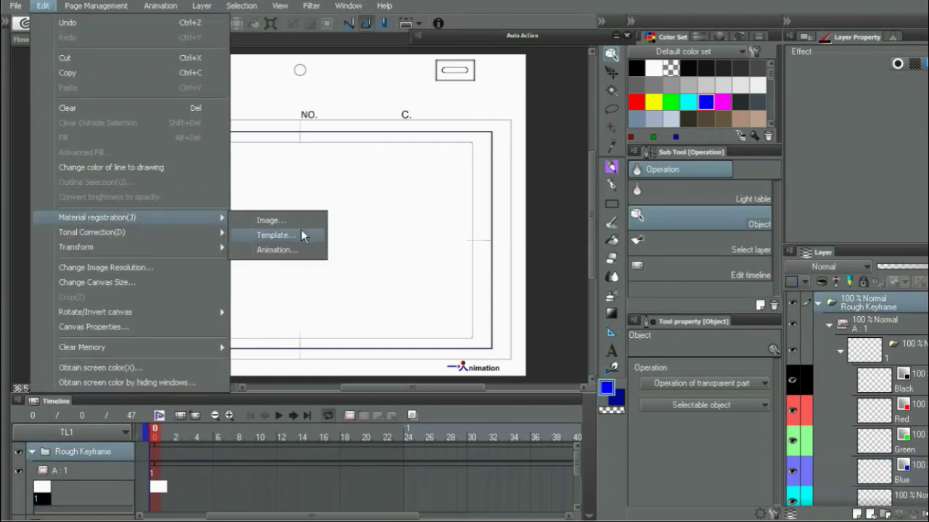
left_click(297, 241)
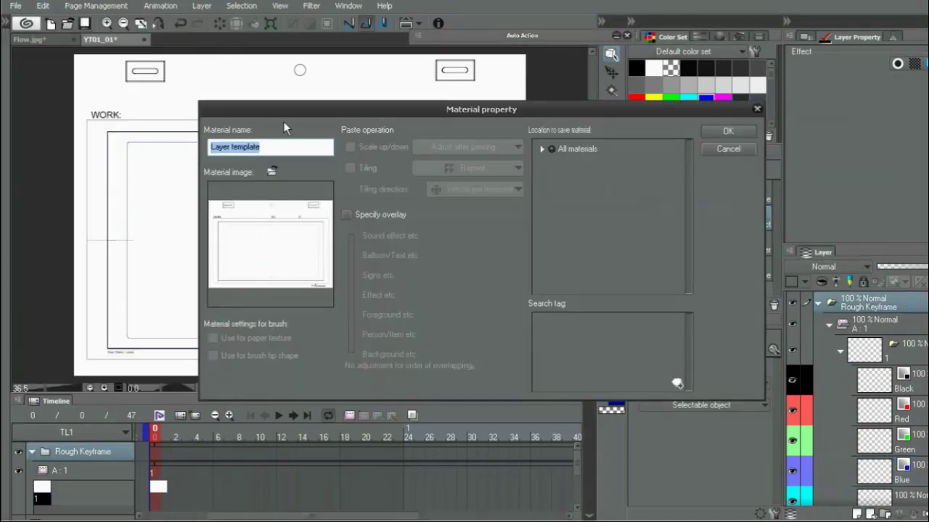
type("16:9 LO")
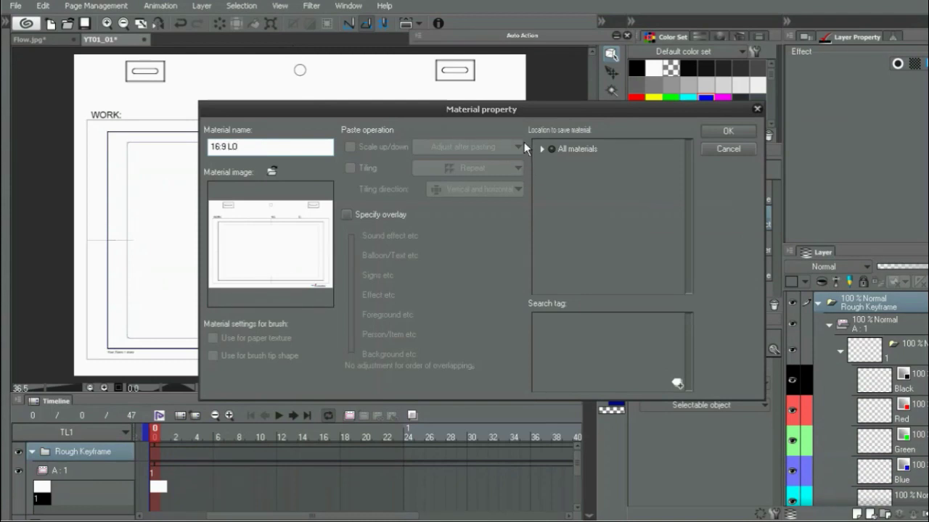
type("0")
left_click(541, 150)
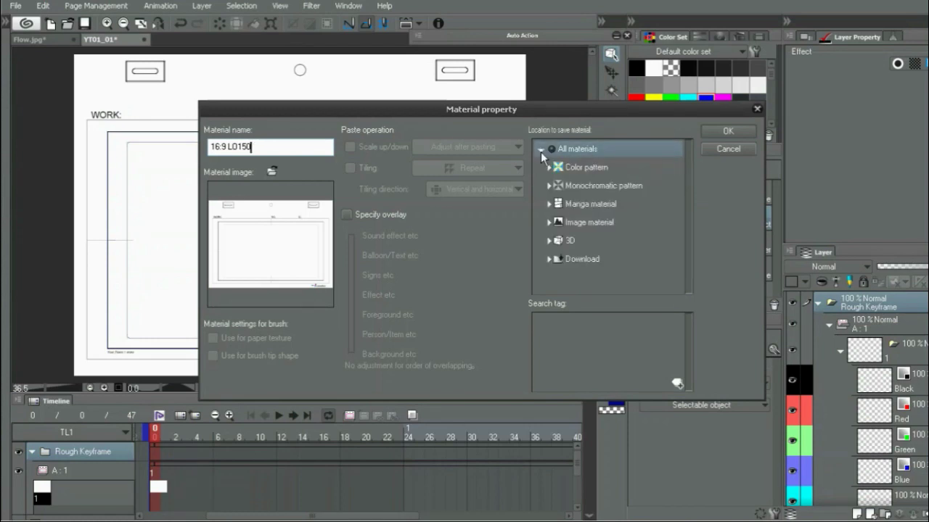
left_click(588, 261)
type("150LO")
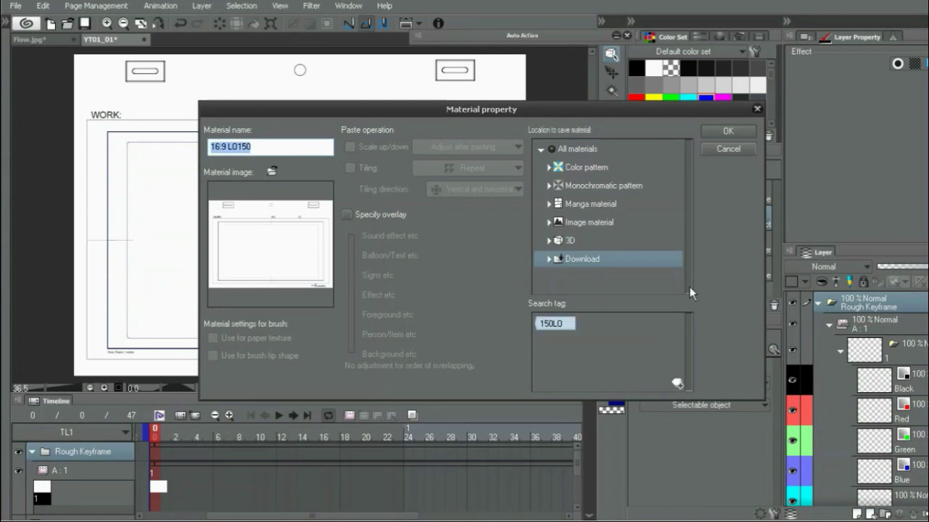
left_click(728, 131)
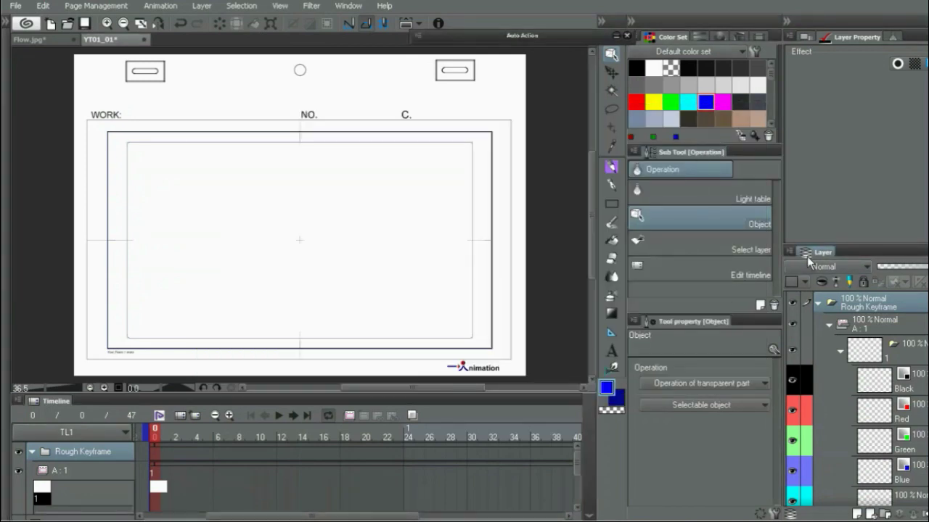
- Close YT01_01 without saving and dismiss the file browser without opening anything
left_click(143, 40)
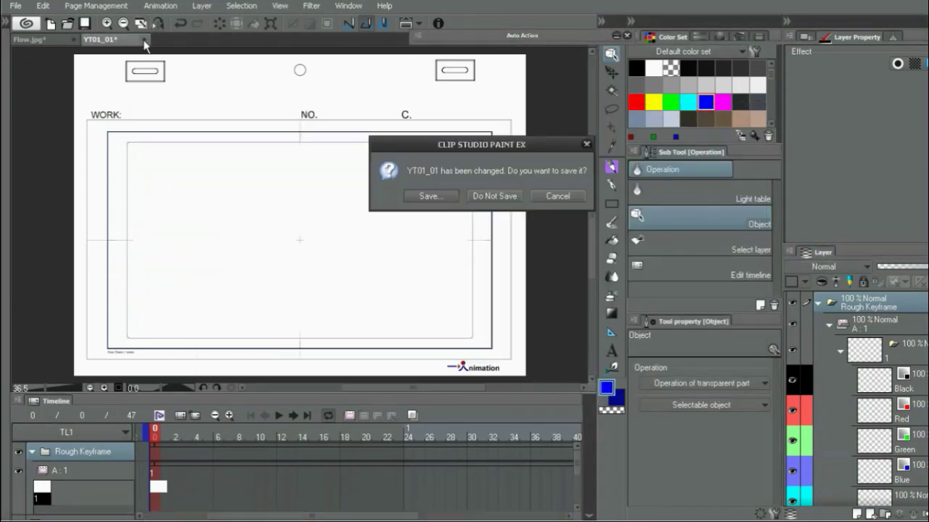
left_click(494, 196)
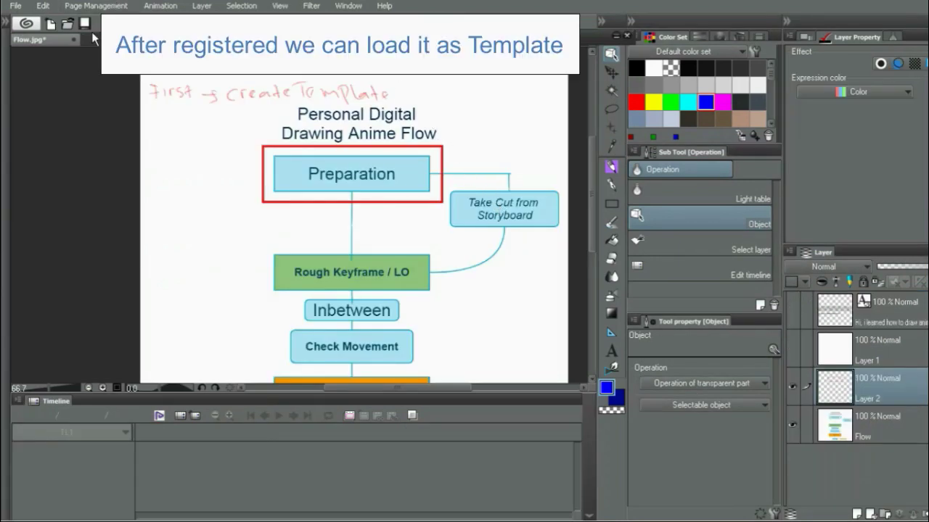
left_click(68, 20)
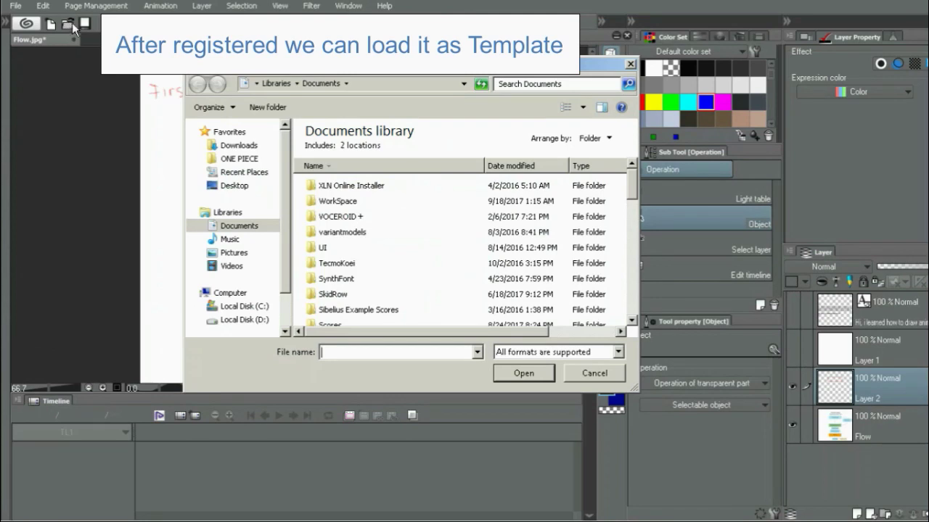
left_click(585, 373)
- Create new file YT01_02 from the 16:9 LO150 cut template, found via the 150LO tag
left_click(53, 23)
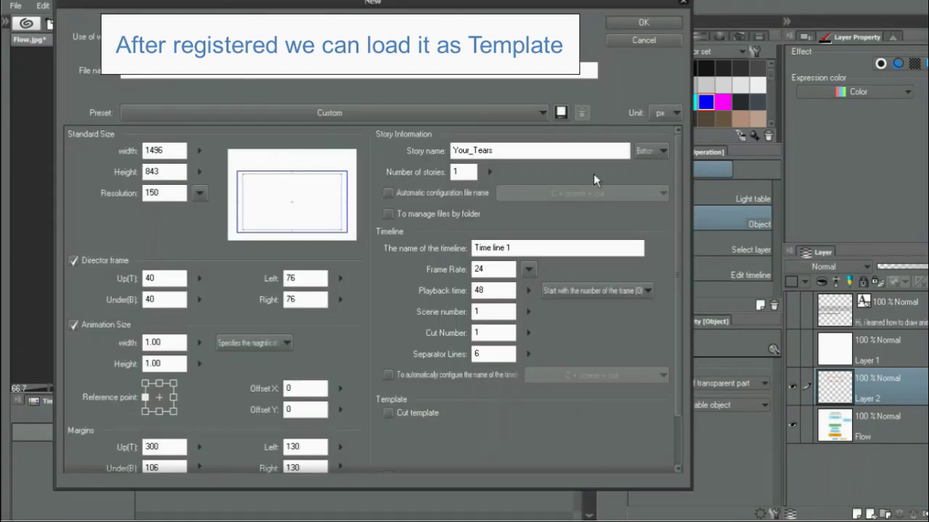
left_click_drag(681, 164, 688, 254)
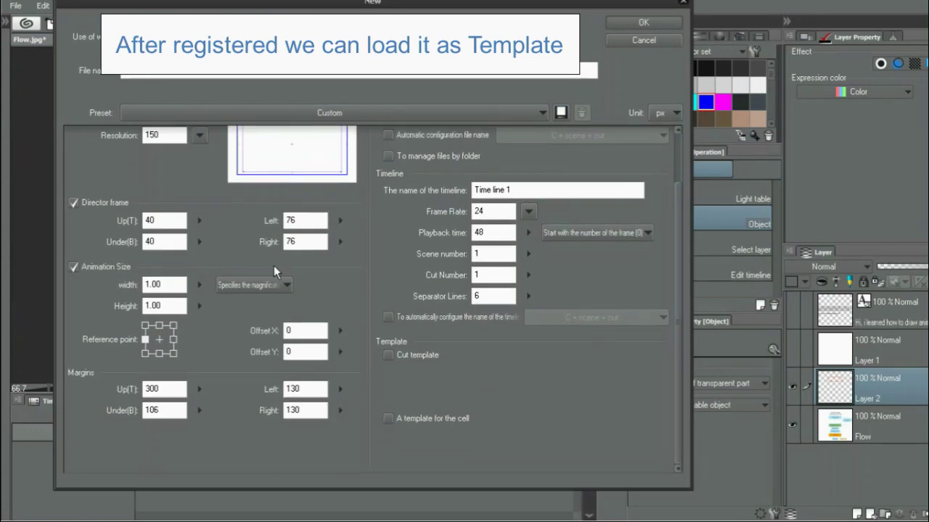
left_click(415, 357)
left_click(455, 372)
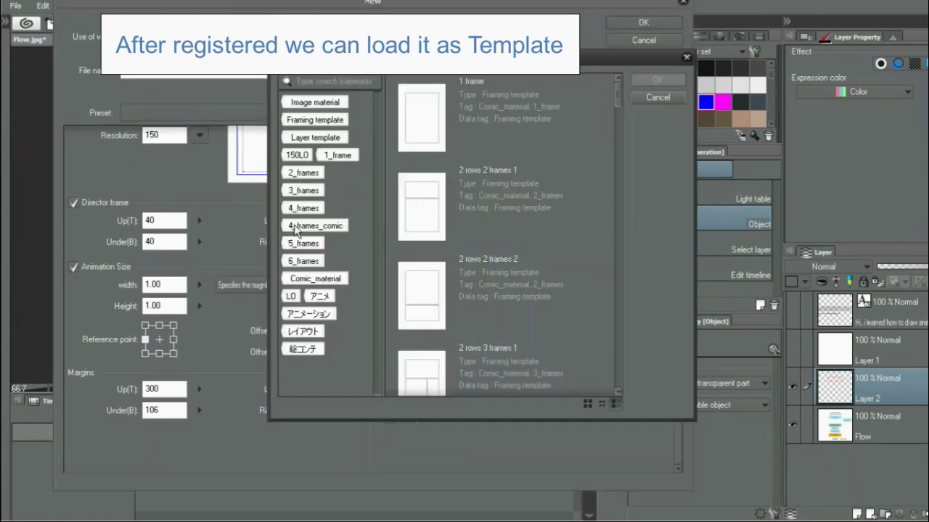
left_click(295, 155)
left_click(442, 116)
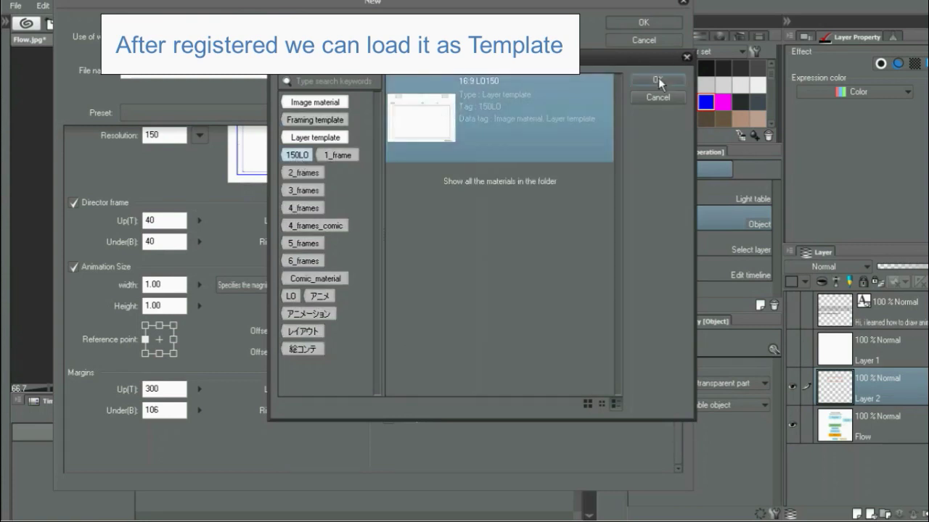
left_click(657, 80)
scroll(601, 185, "up", 3)
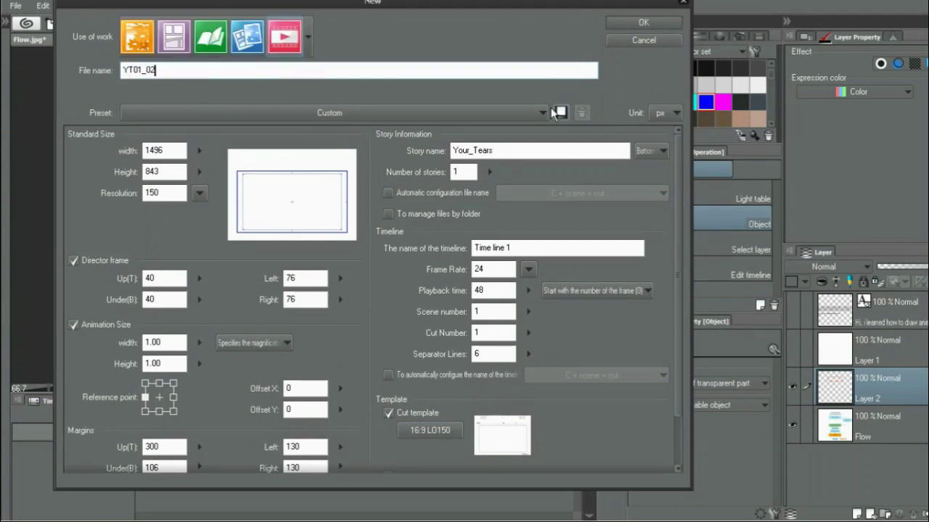
left_click(637, 24)
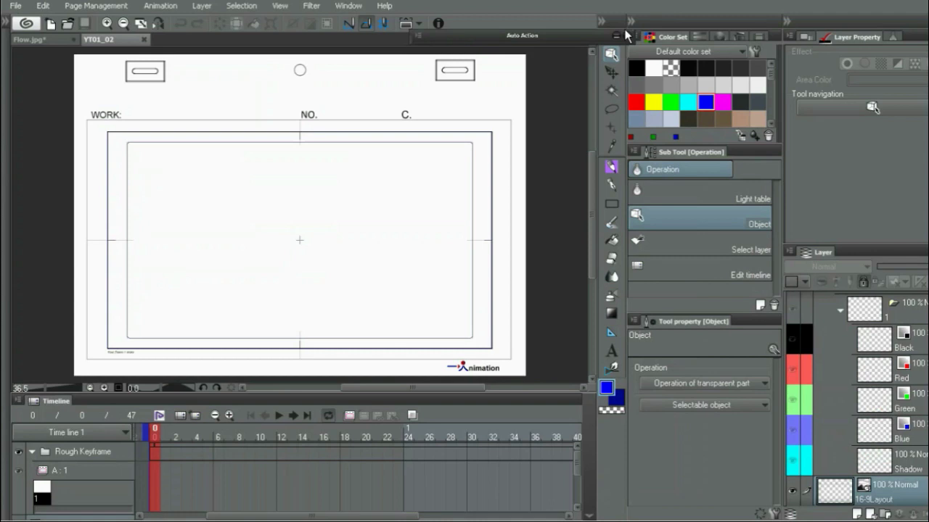
- Duplicate cel folder 1 twice into cels 2 and 3, then undo the duplicates with Ctrl+Z
scroll(856, 399, "up", 2)
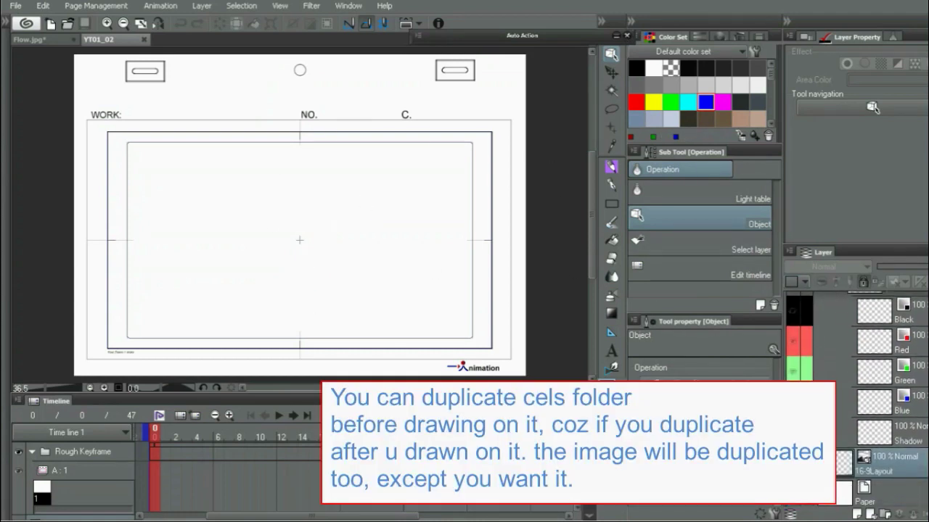
left_click(885, 352)
left_click(884, 352)
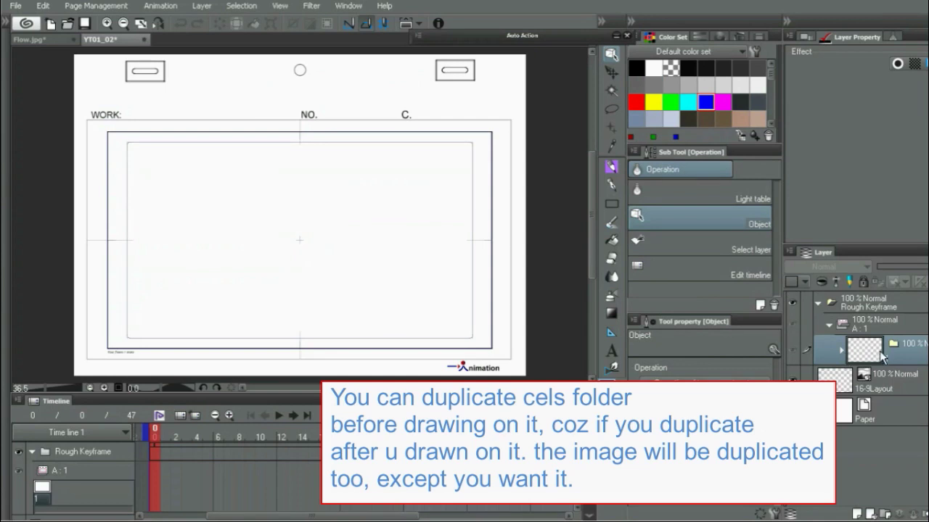
left_click(856, 512)
left_click(856, 512)
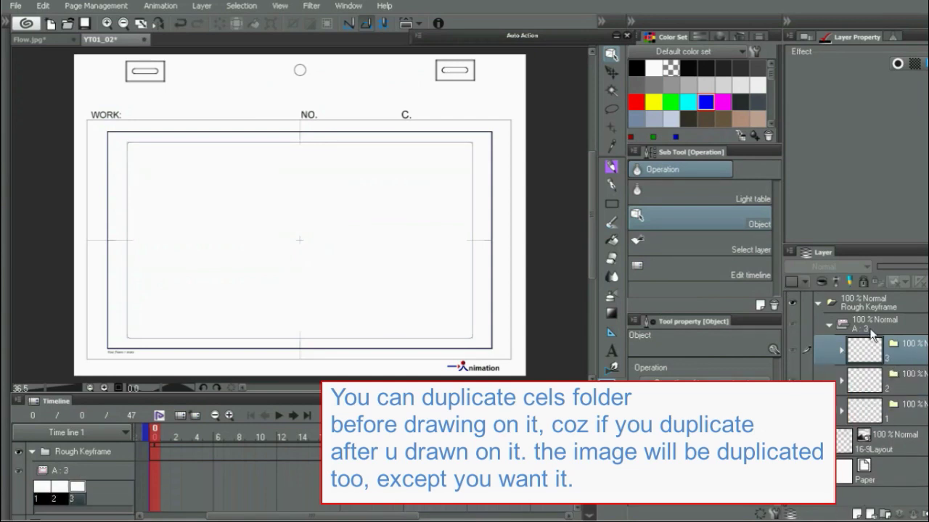
mouse_move(385, 517)
left_mouse_down()
mouse_move(346, 516)
mouse_move(385, 517)
mouse_move(371, 517)
left_mouse_up()
left_click(884, 412)
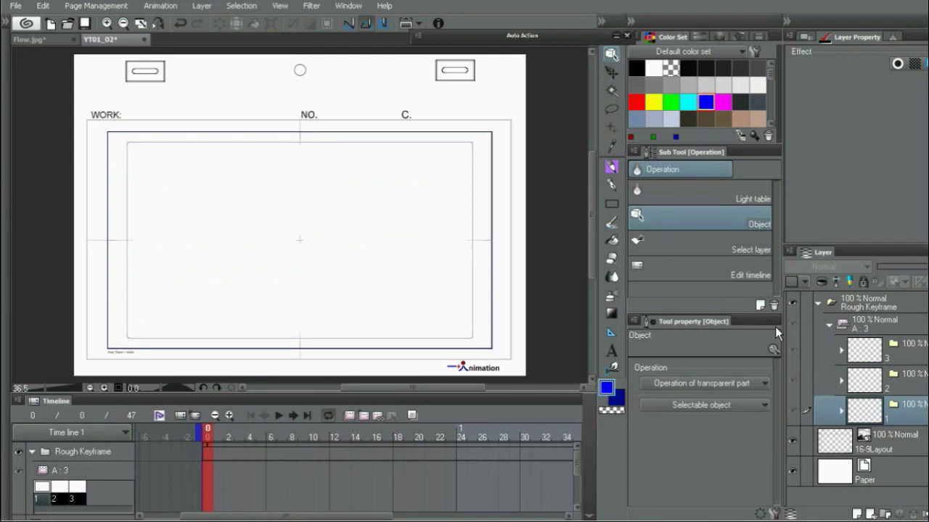
key("ctrl+z")
key("ctrl+z")
- Expand cel folder 1, pick its Black layer and the pen, and assign cel 1 to frame 0
left_click(841, 351)
left_click_drag(329, 203, 496, 212)
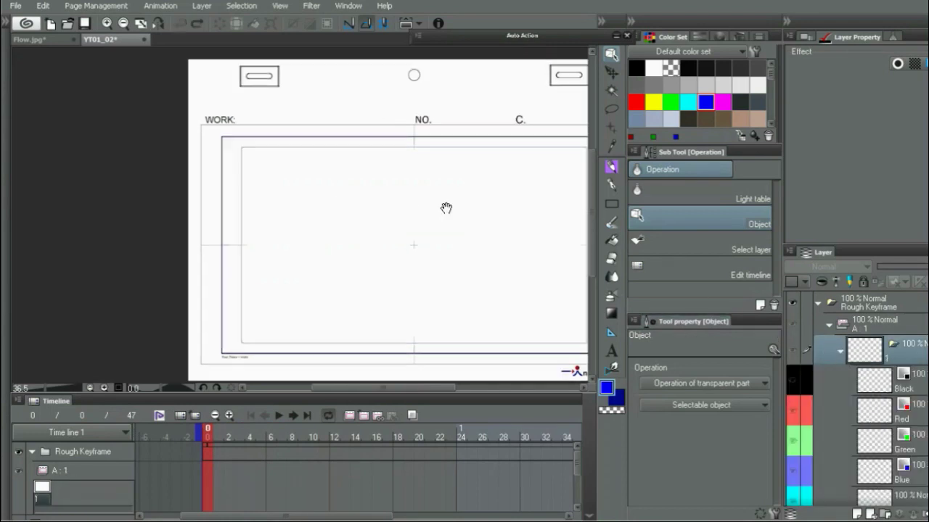
left_click(875, 379)
left_click(610, 169)
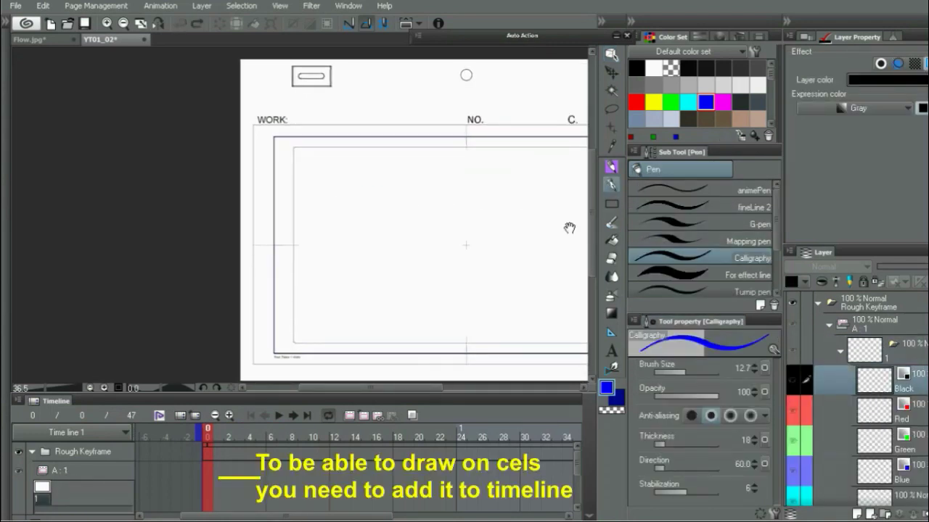
left_click_drag(569, 228, 439, 227)
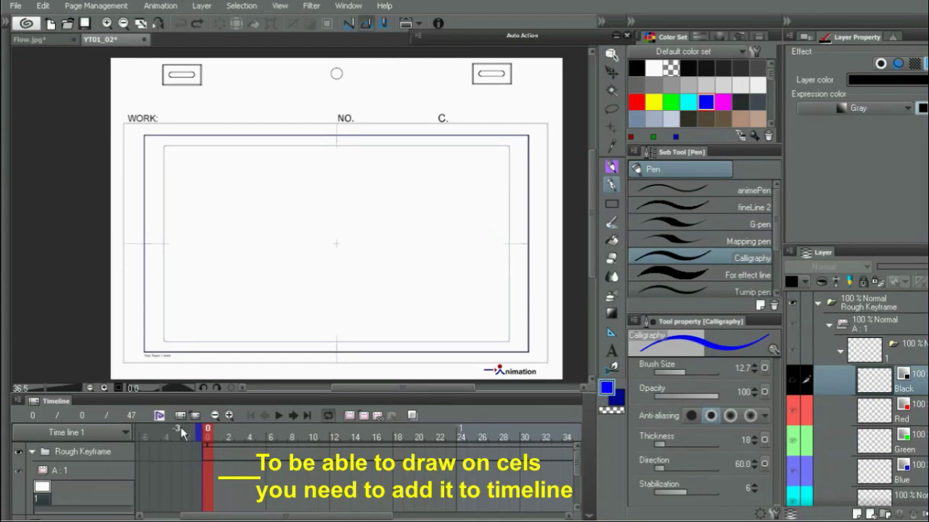
left_click(208, 473)
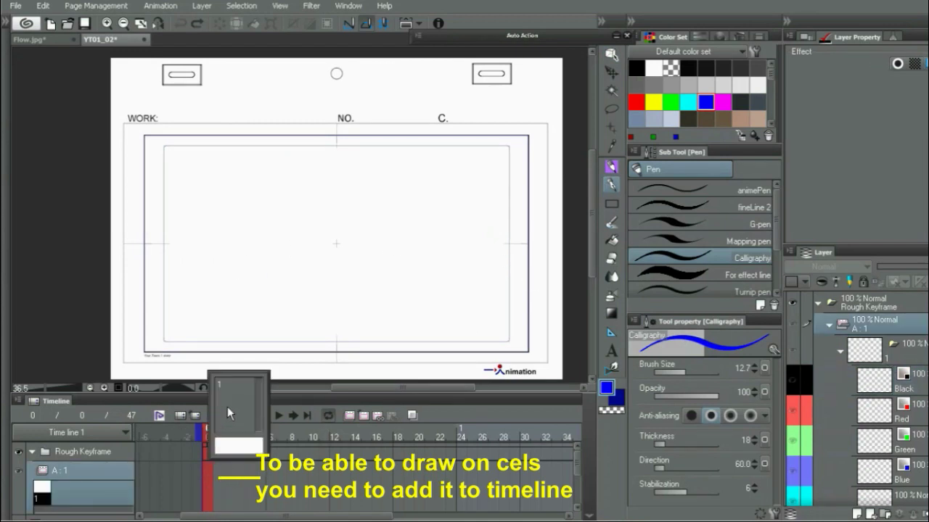
left_click(226, 384)
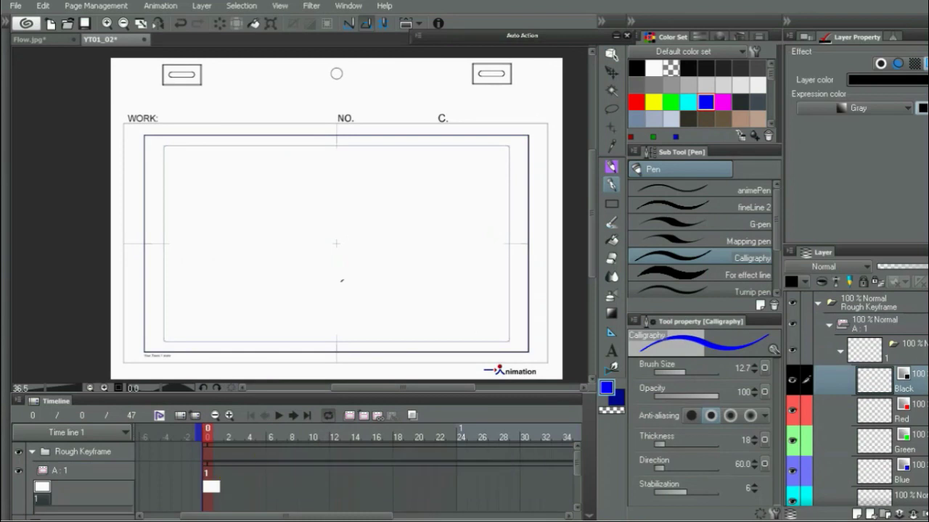
- Draw test strokes on cel 1's Black, Red, Green and Blue layers, then collapse the folder
left_click_drag(312, 168, 255, 255)
left_click(880, 412)
left_click_drag(268, 170, 392, 290)
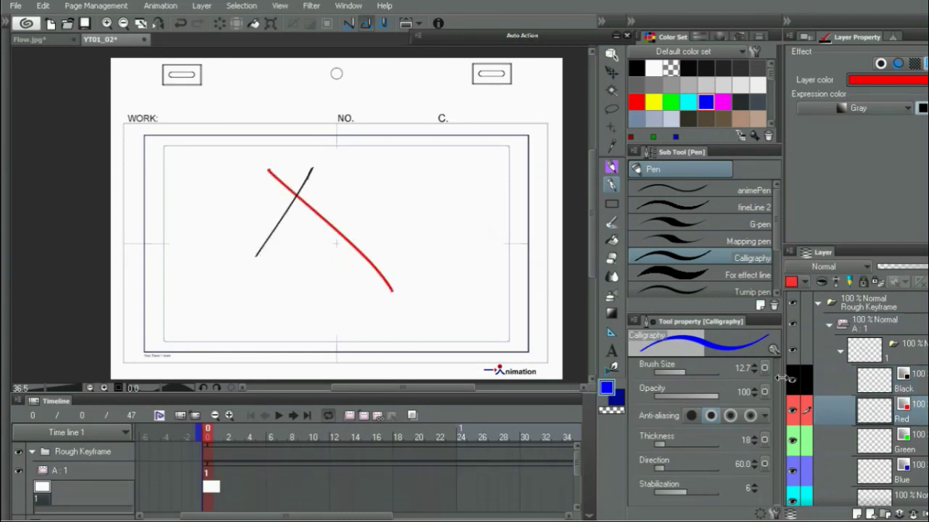
left_click(864, 439)
left_click_drag(499, 208, 314, 334)
left_click(825, 472)
mouse_move(425, 188)
left_mouse_down()
mouse_move(399, 211)
mouse_move(356, 140)
left_mouse_up()
scroll(856, 399, "down", 2)
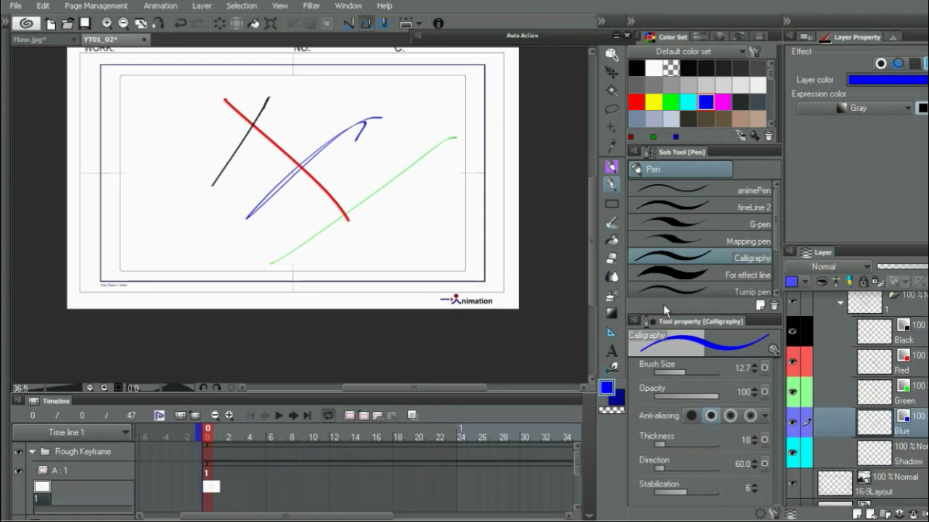
left_click_drag(379, 275, 434, 310)
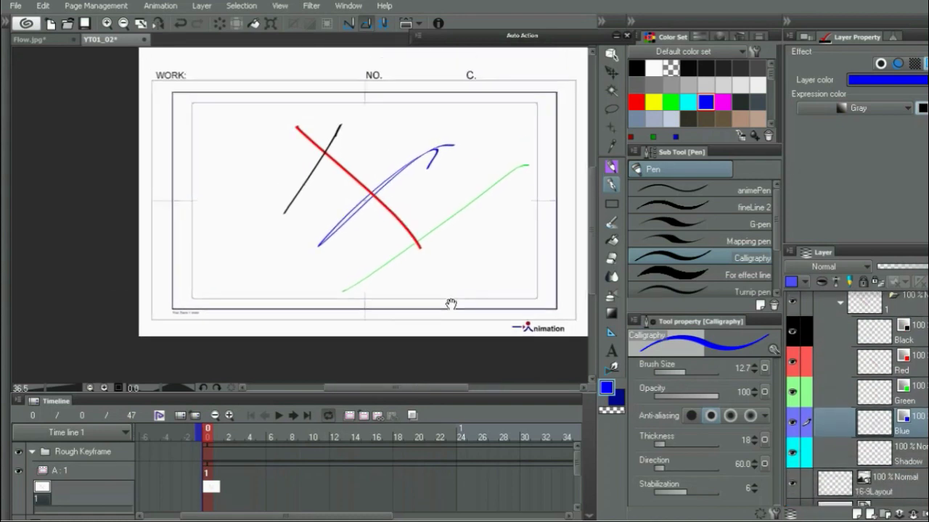
left_click(845, 308)
left_click(839, 303)
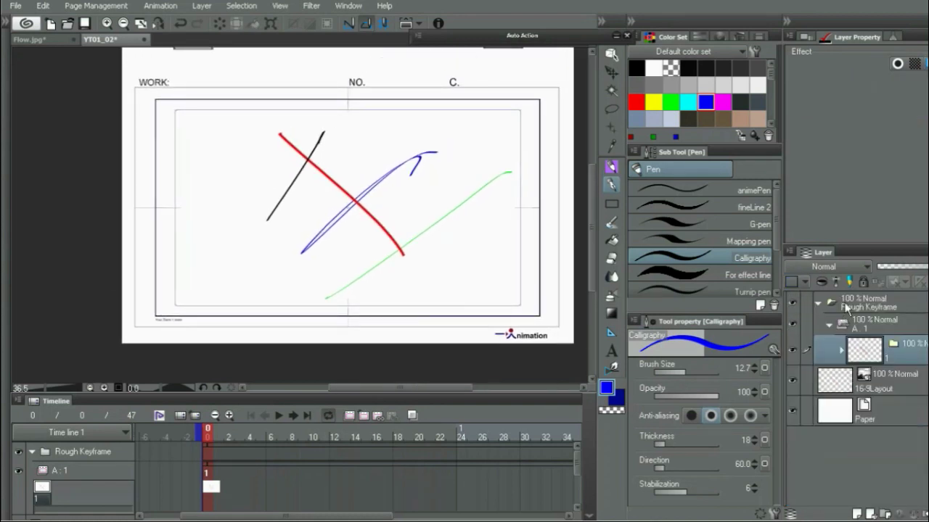
- Add cel folder 2 to track A as a new animation cel
left_click(841, 350)
left_click(840, 351)
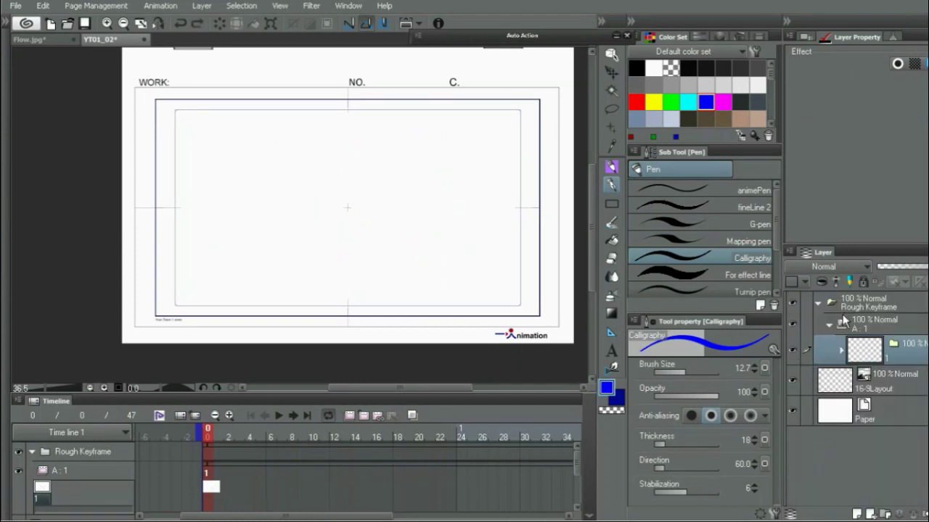
left_click(856, 514)
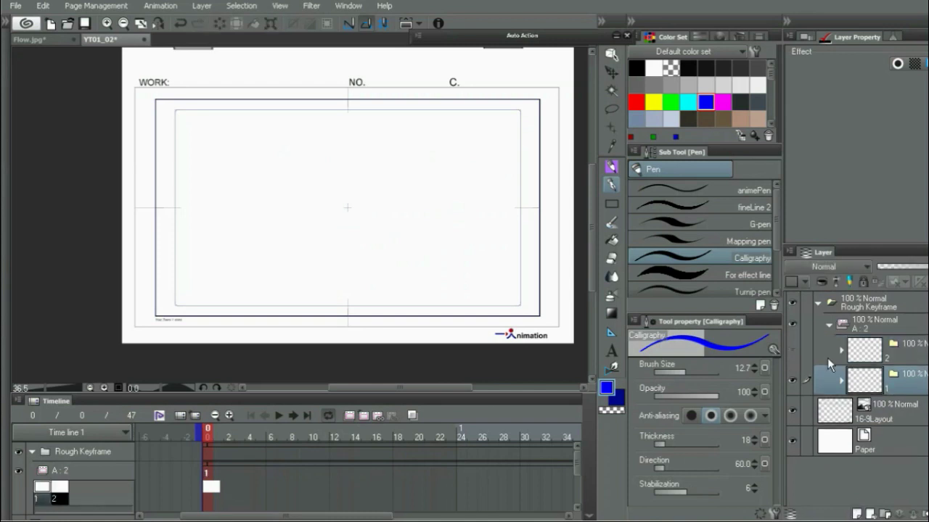
left_click(840, 382)
- Draw black, green and blue test strokes on cel 1's colour layers, then collapse it
left_click(877, 413)
mouse_move(327, 243)
left_mouse_down()
mouse_move(424, 170)
mouse_move(430, 287)
left_mouse_up()
left_click(861, 450)
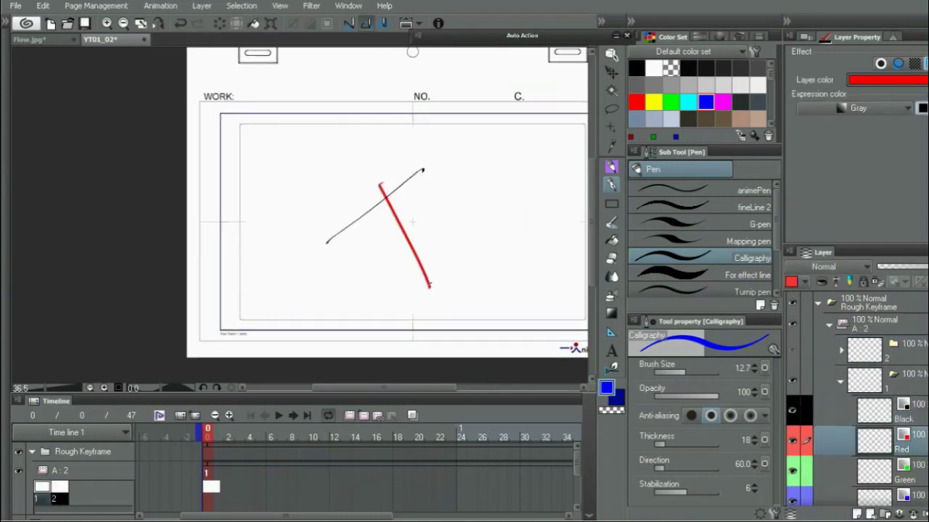
left_click(868, 465)
left_click_drag(384, 176, 463, 289)
left_click(870, 495)
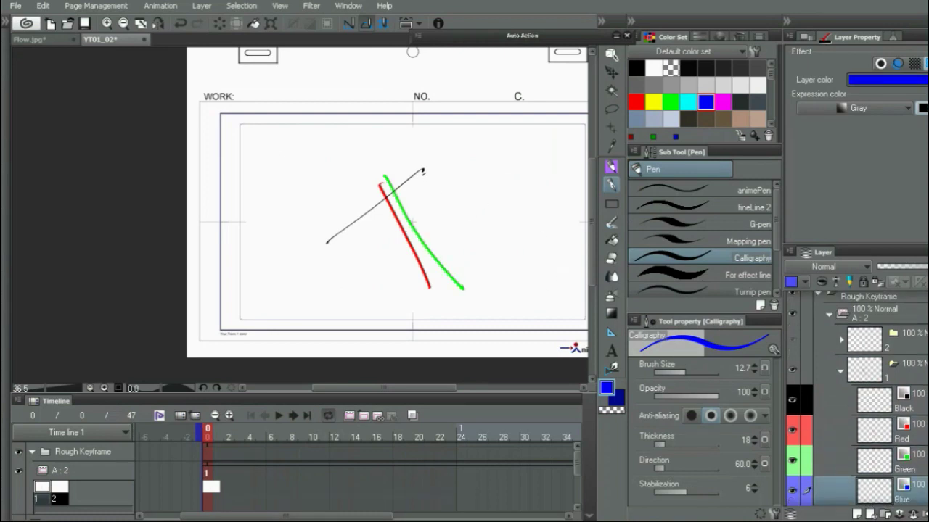
left_click_drag(417, 172, 473, 245)
left_click(840, 371)
- Add cel folder 3 to track A and select its Black layer
left_click(843, 353)
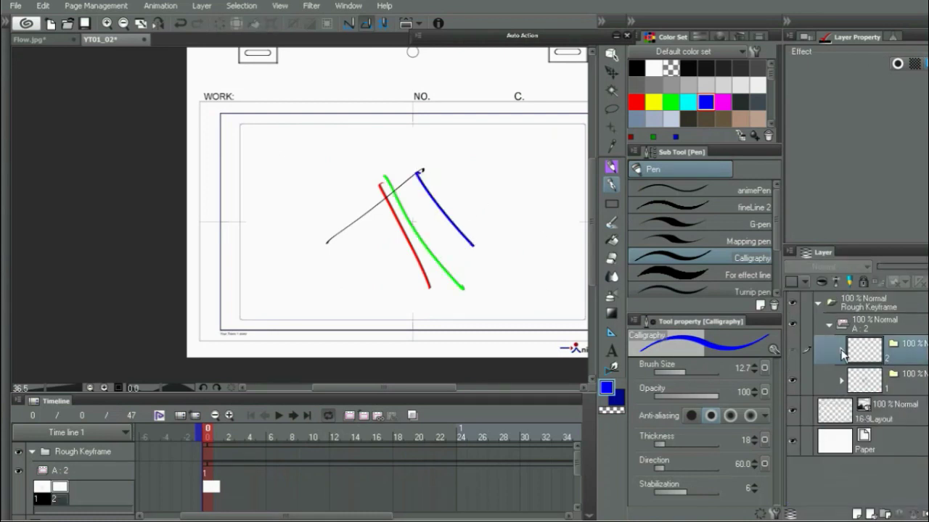
left_click(842, 353)
left_click(842, 354)
left_click(856, 512)
left_click(840, 353)
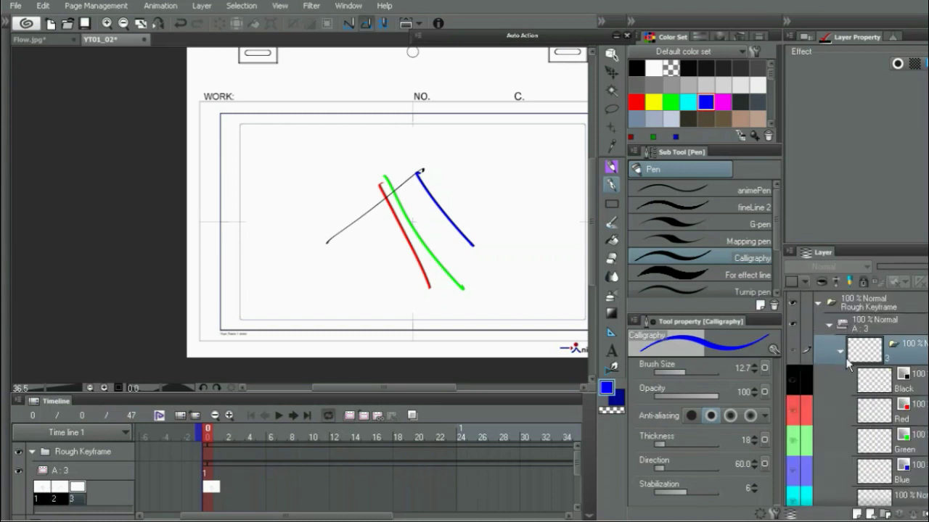
left_click(875, 381)
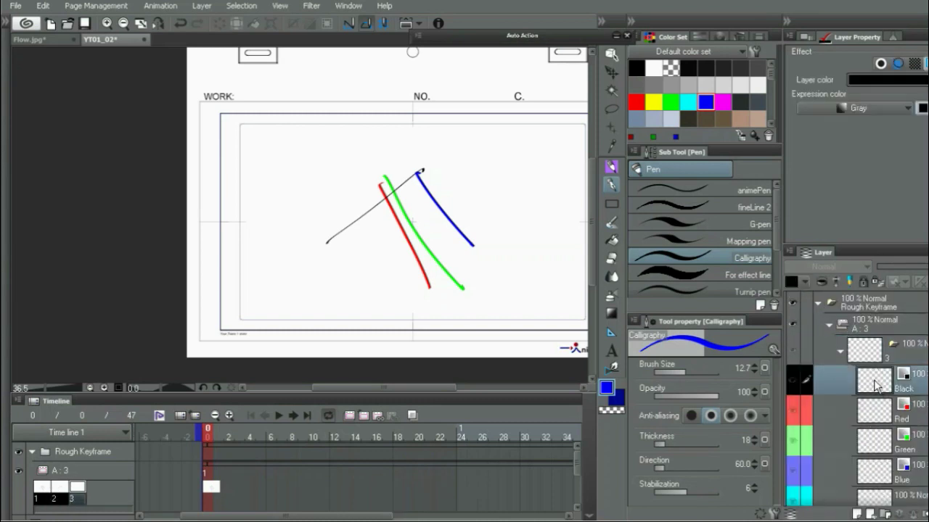
- Assign cel 2 to frame 6, select its Black layer, and turn on onion skin
double_click(271, 485)
left_click(290, 397)
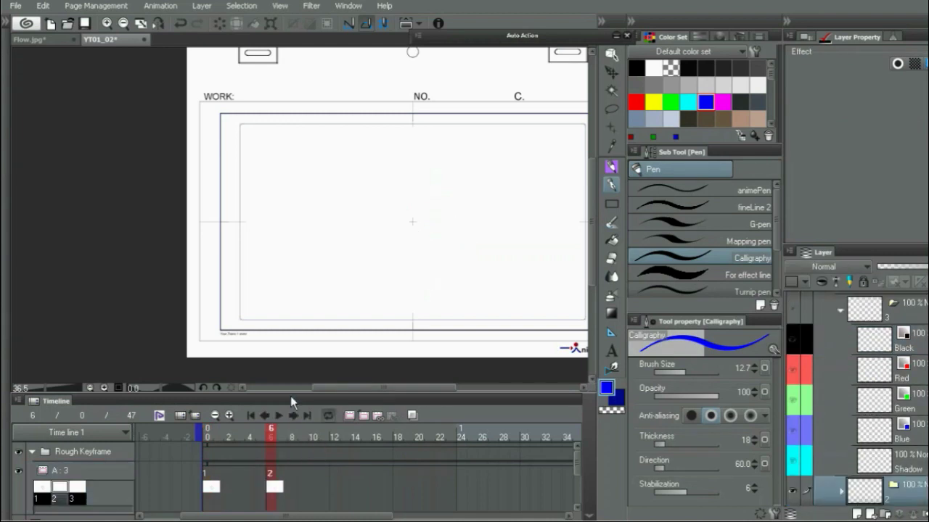
scroll(835, 435, "down", 2)
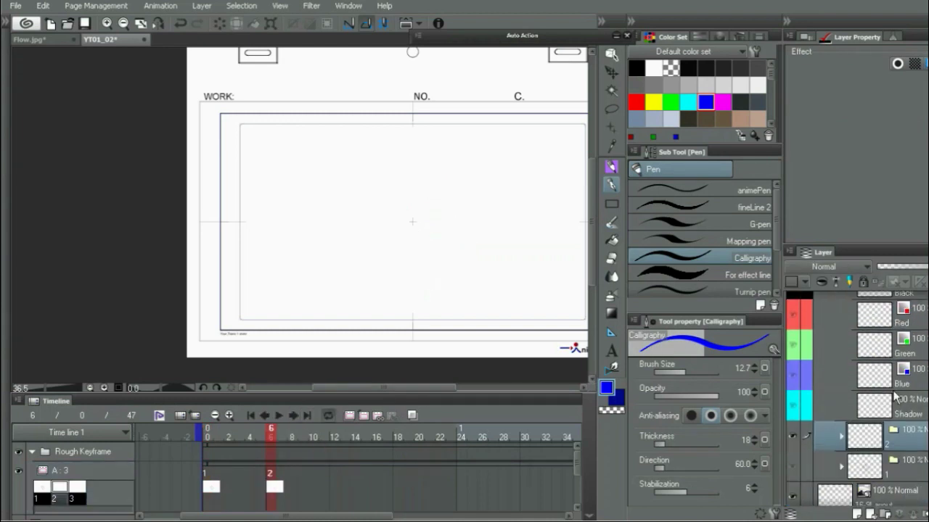
left_click(840, 436)
scroll(856, 435, "down", 1)
left_click(884, 426)
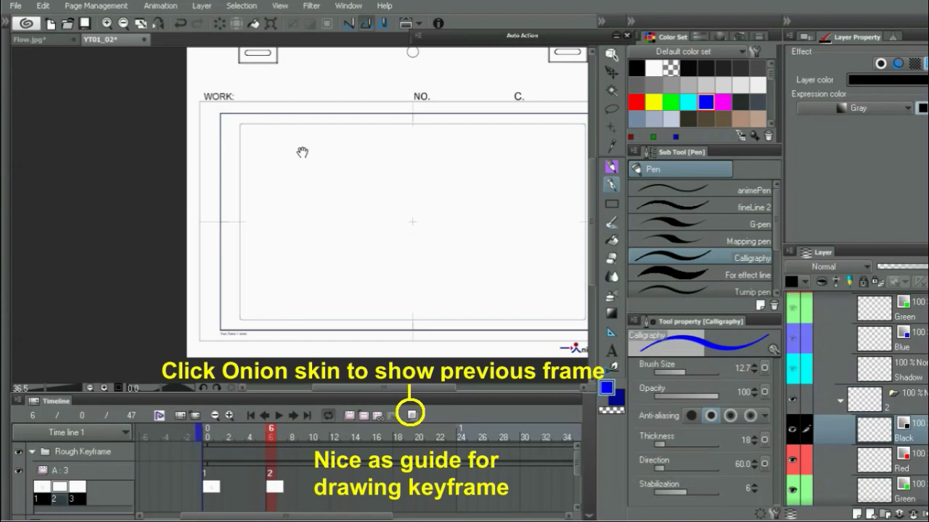
left_click(412, 414)
- Trace black, red, green and blue strokes over cel 1's ghost, then turn onion skin off
left_click_drag(339, 146, 204, 251)
left_click(880, 455)
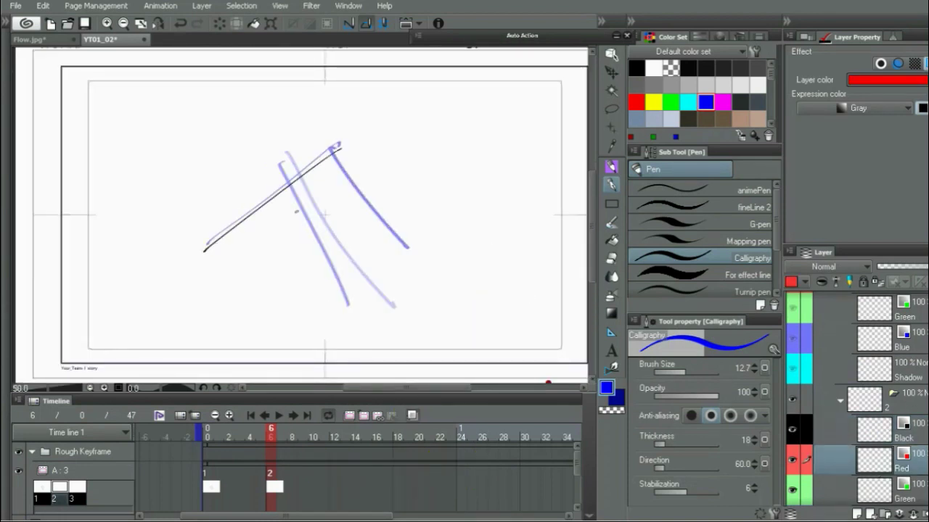
left_click_drag(266, 173, 360, 299)
left_click(878, 488)
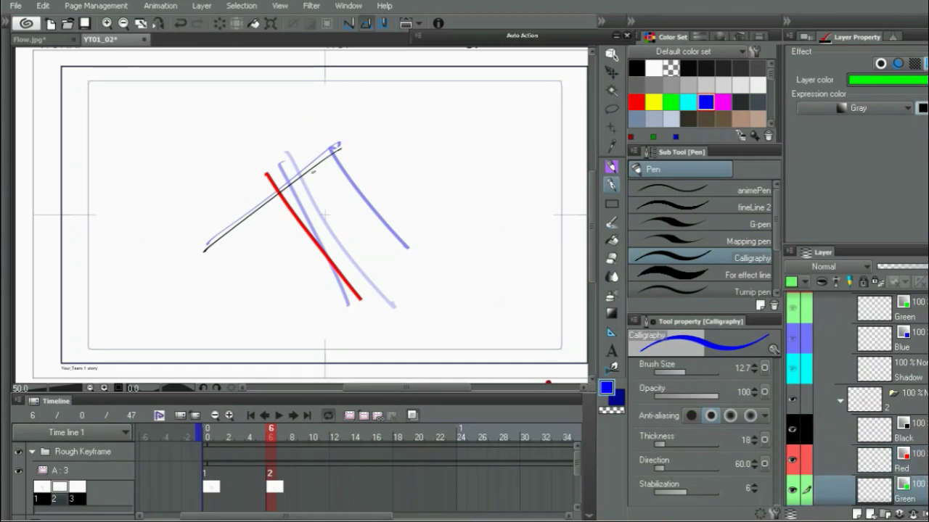
left_click_drag(309, 159, 402, 298)
scroll(886, 448, "down", 2)
left_click(918, 468)
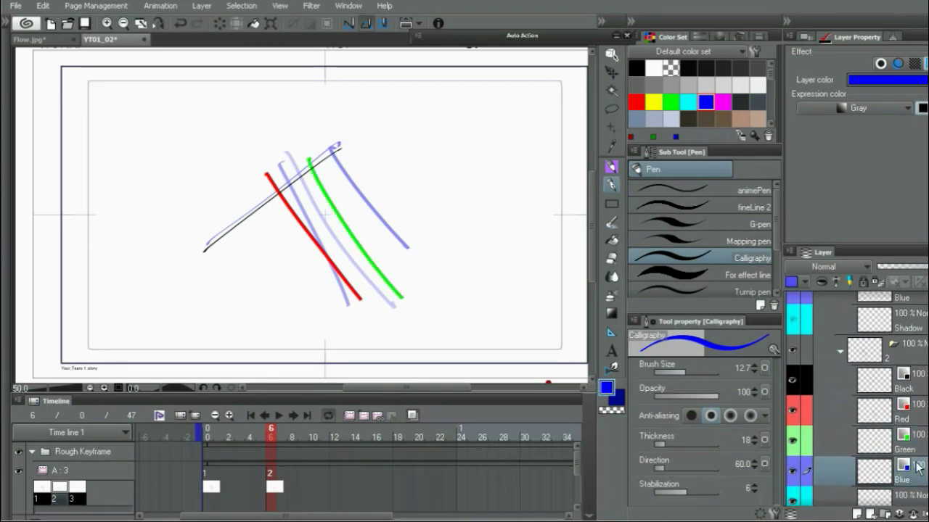
left_click_drag(334, 140, 417, 243)
left_click(412, 414)
key("ctrl+minus")
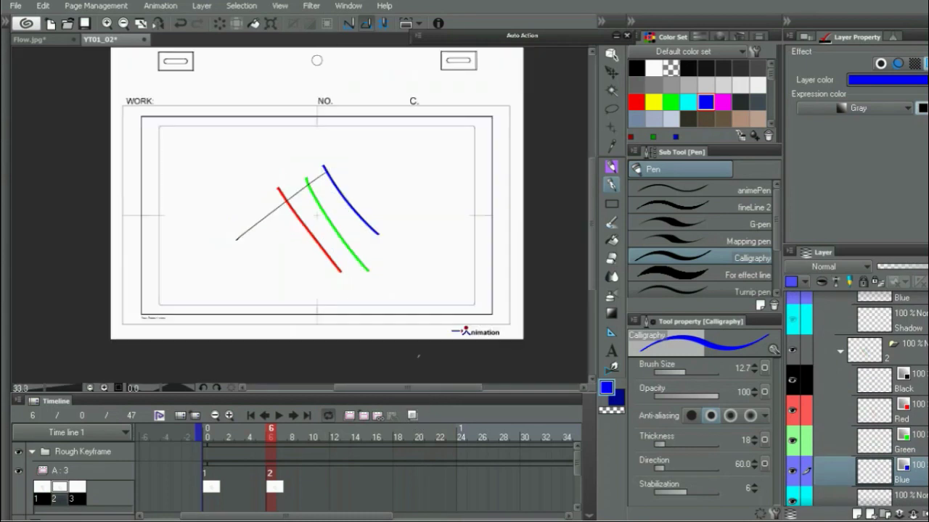
left_click(840, 351)
scroll(870, 363, "up", 1)
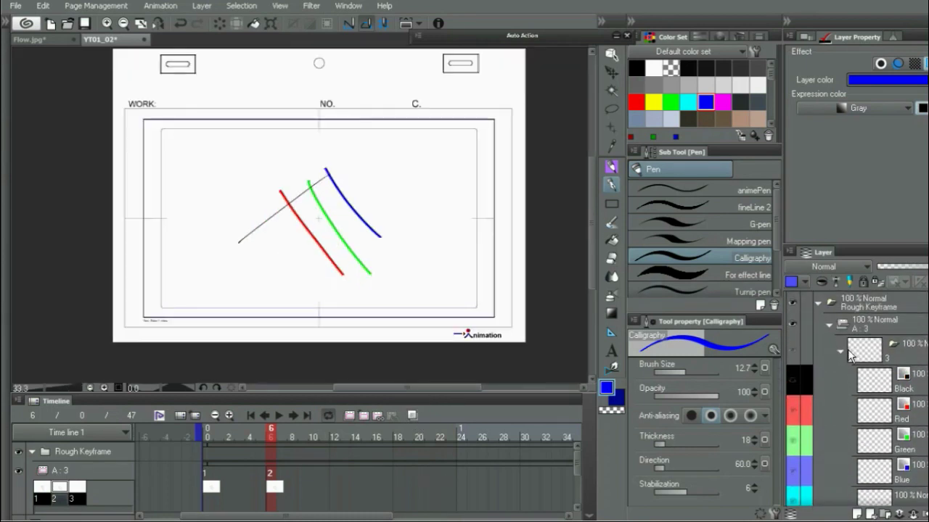
left_click(888, 326)
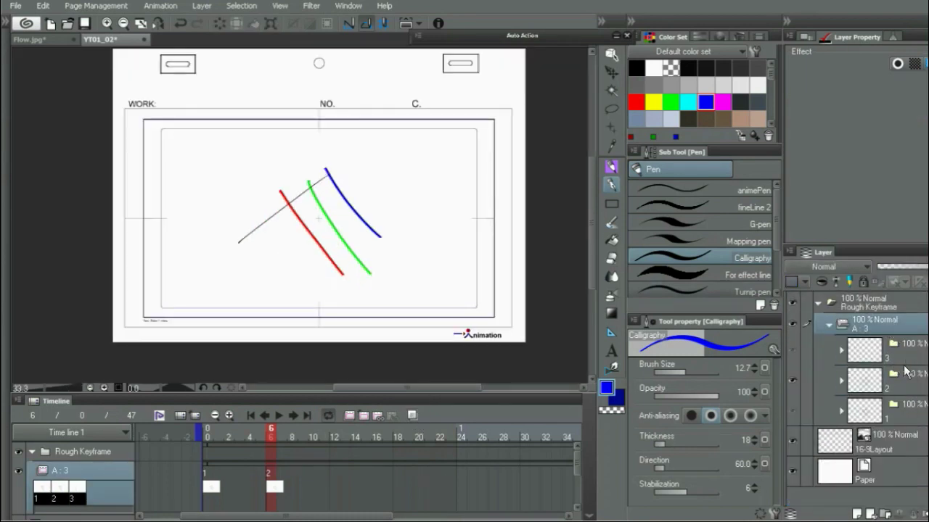
key("alt+1")
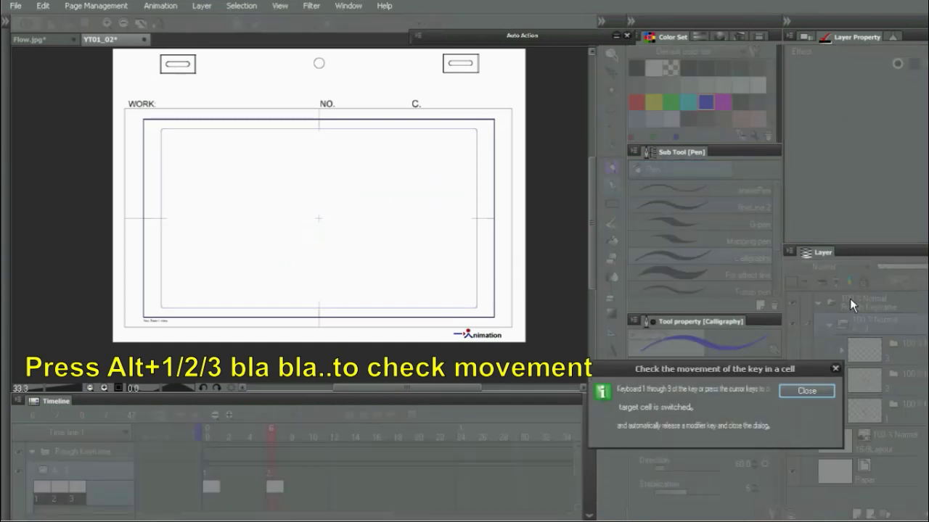
key("2")
key("3")
key("1")
key("2")
key("3")
key("1")
key("2")
key("1")
key("2")
key("1")
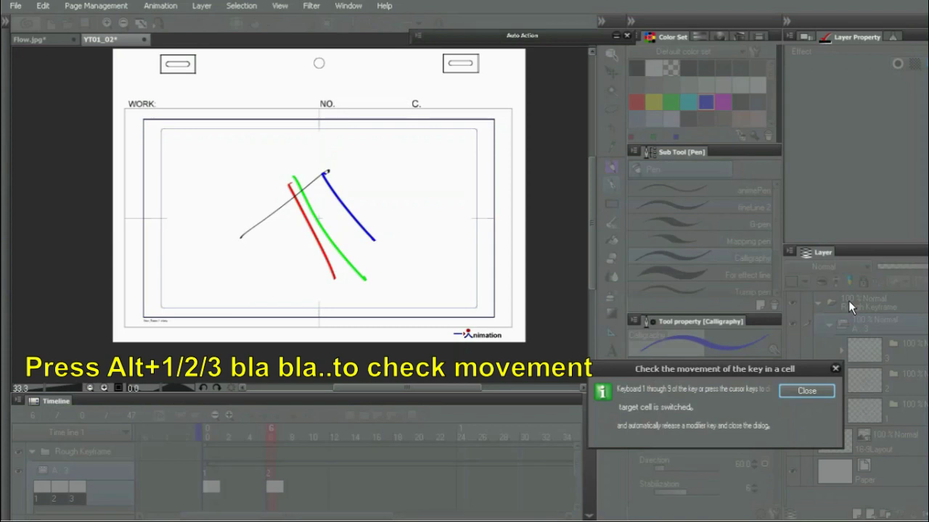
scroll(523, 338, "up", 1)
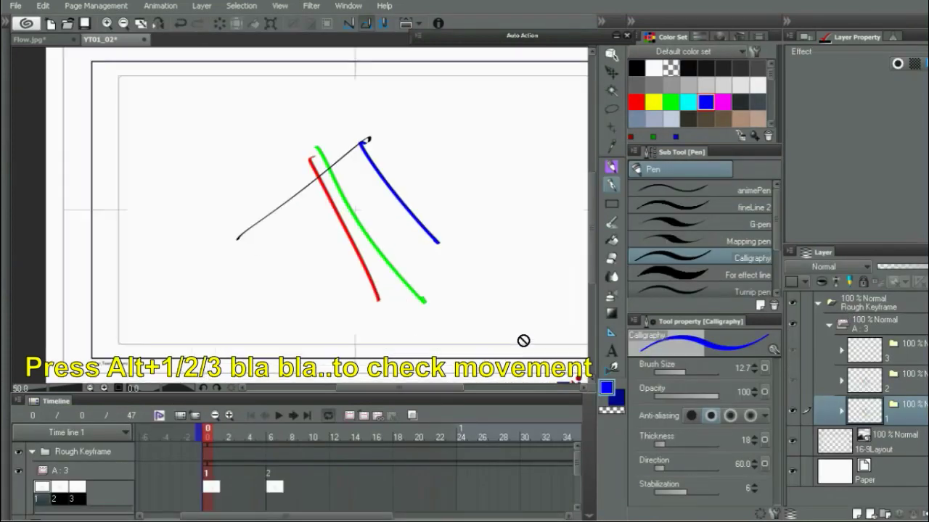
left_click_drag(522, 338, 504, 351)
left_click(870, 355)
mouse_move(197, 161)
left_mouse_down()
mouse_move(274, 156)
mouse_move(174, 169)
left_mouse_up()
left_click(865, 381)
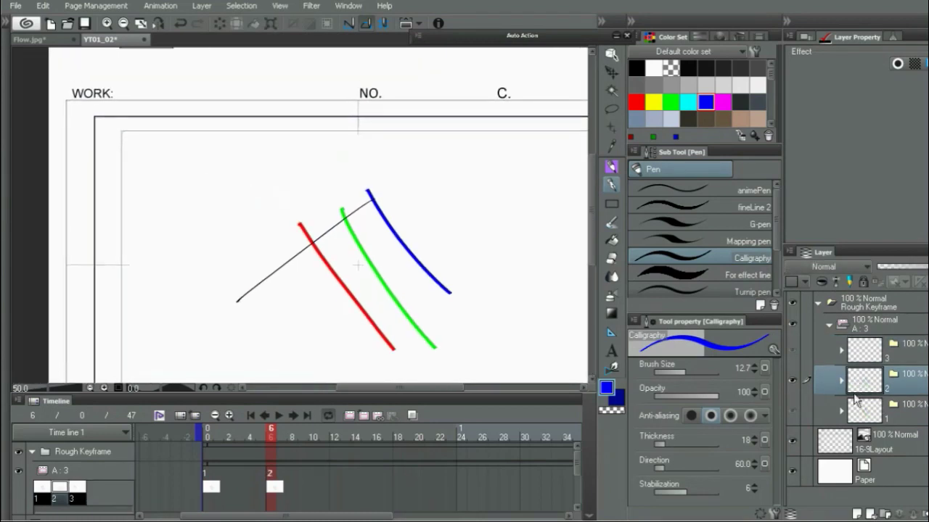
left_click(841, 380)
left_click(839, 411)
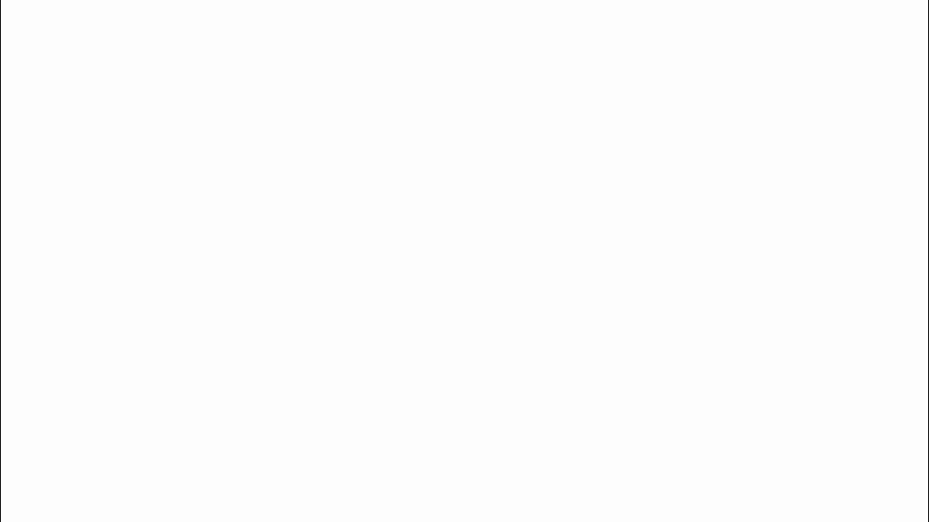